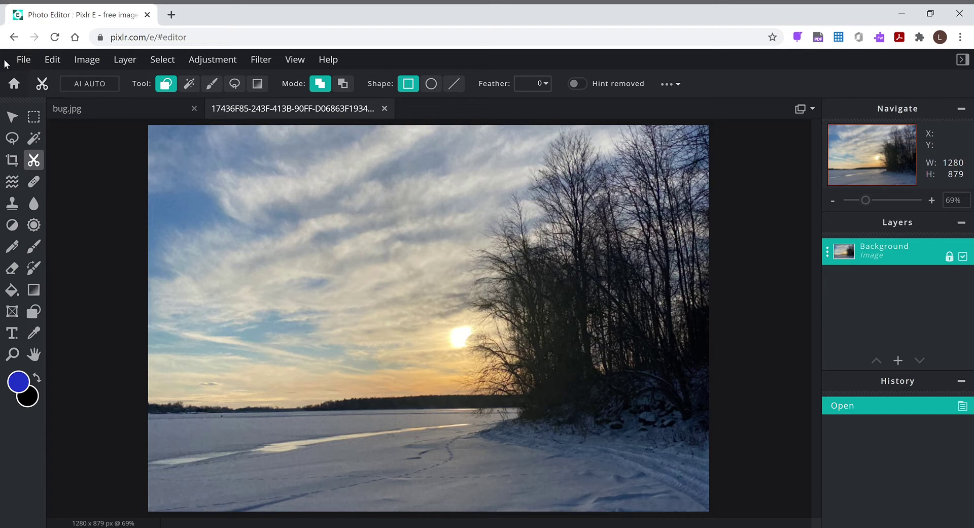
- Bring up the photo's save settings from the File menu and close them without saving
left_click(24, 61)
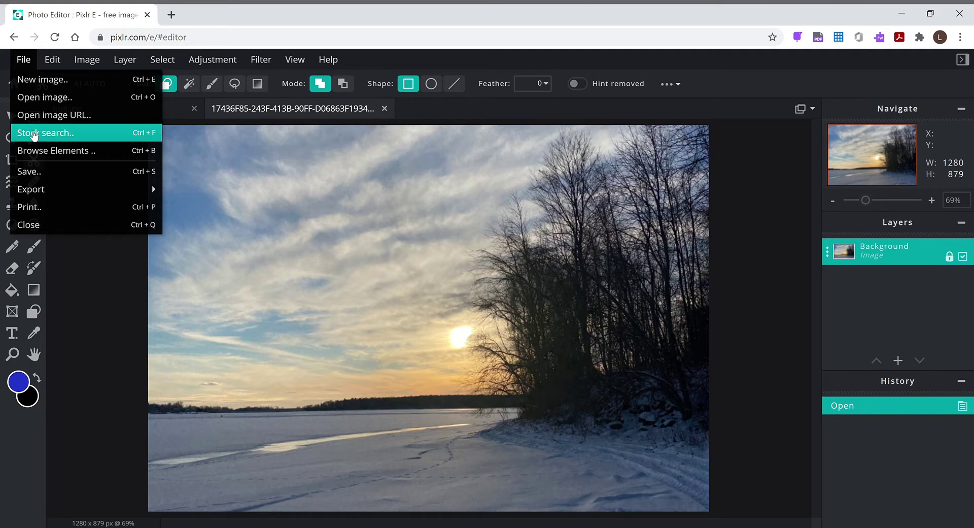
mouse_move(47, 196)
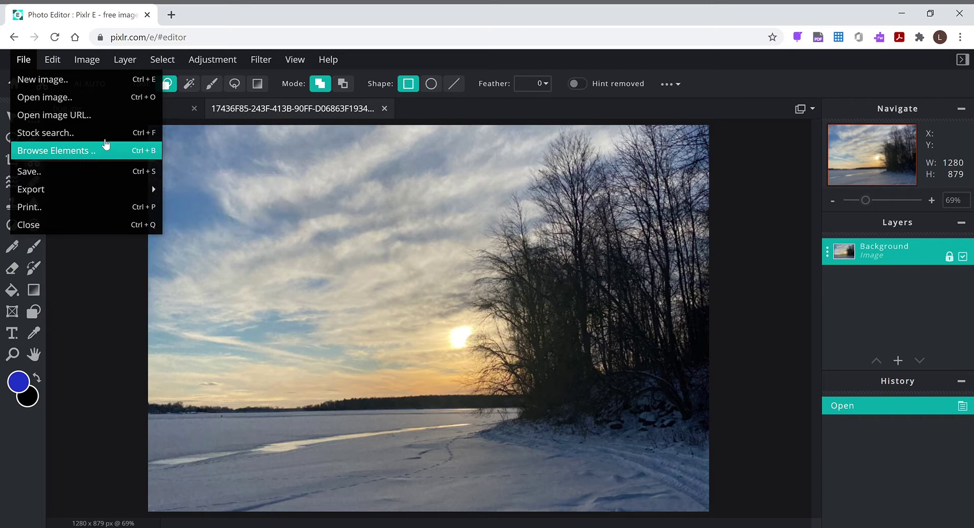
left_click(38, 174)
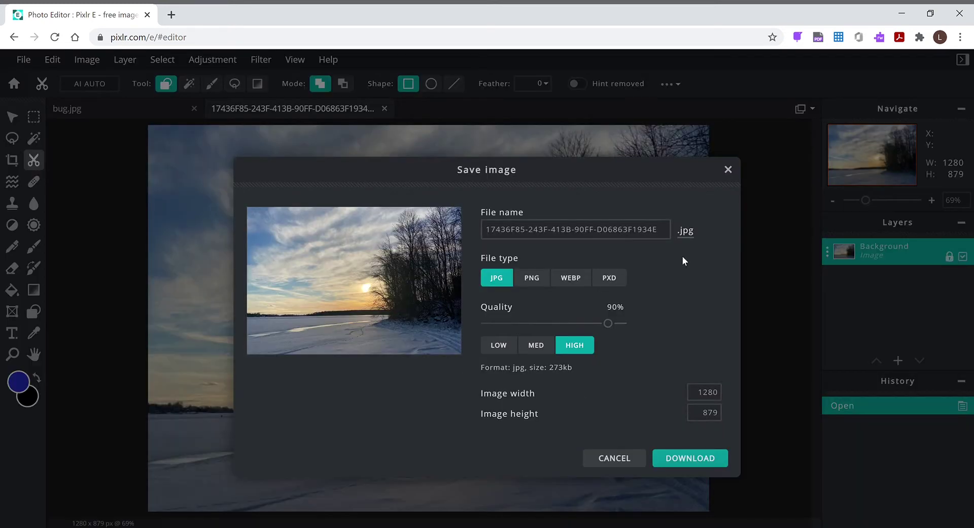
left_click(622, 459)
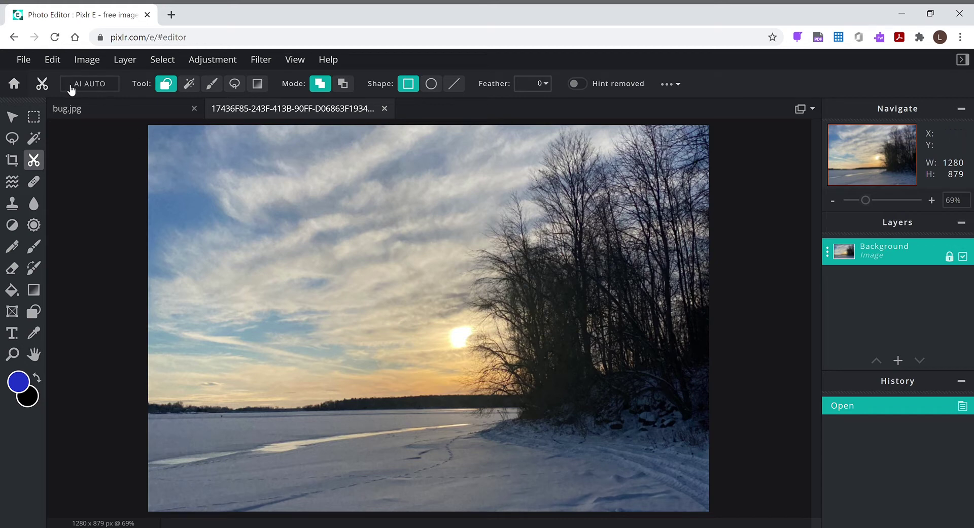
- Try shrinking the photo to 906 × 556 with Free transform, then discard it
left_click(61, 64)
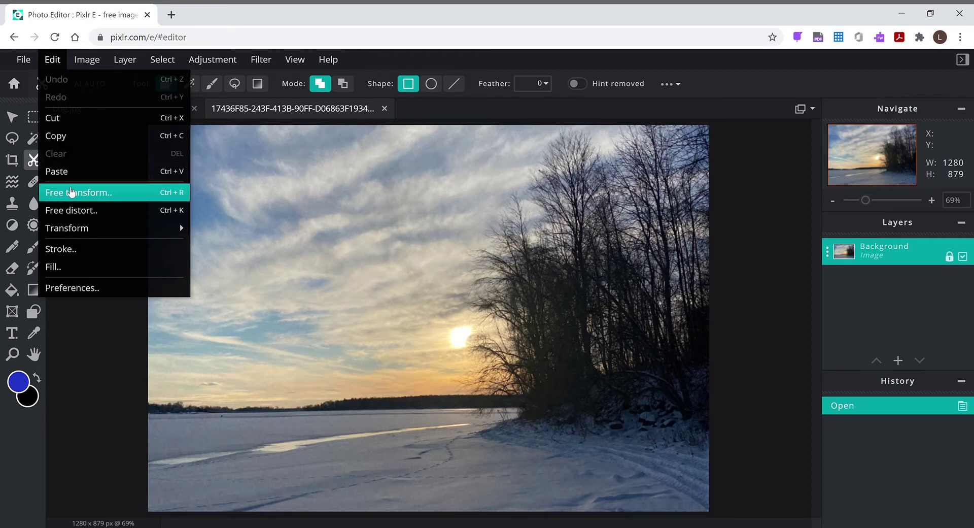
left_click(71, 191)
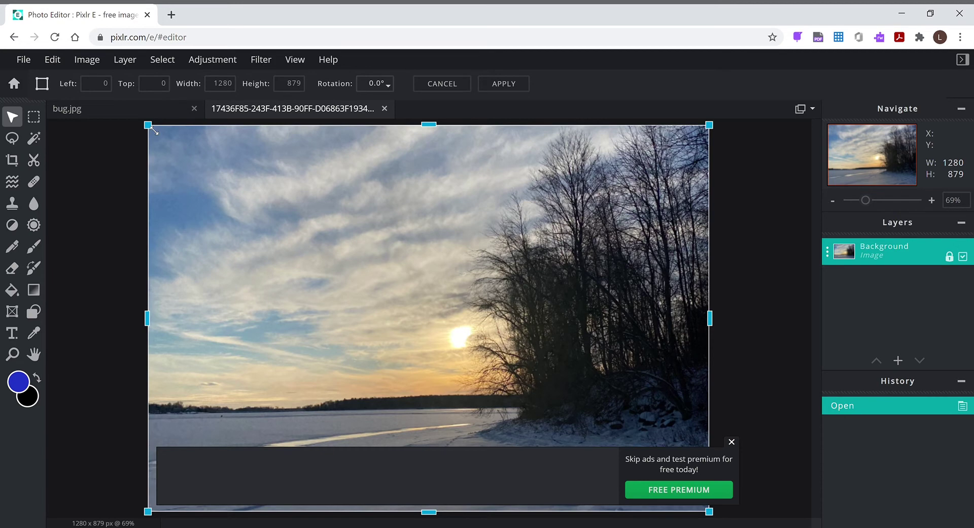
left_click_drag(152, 129, 318, 272)
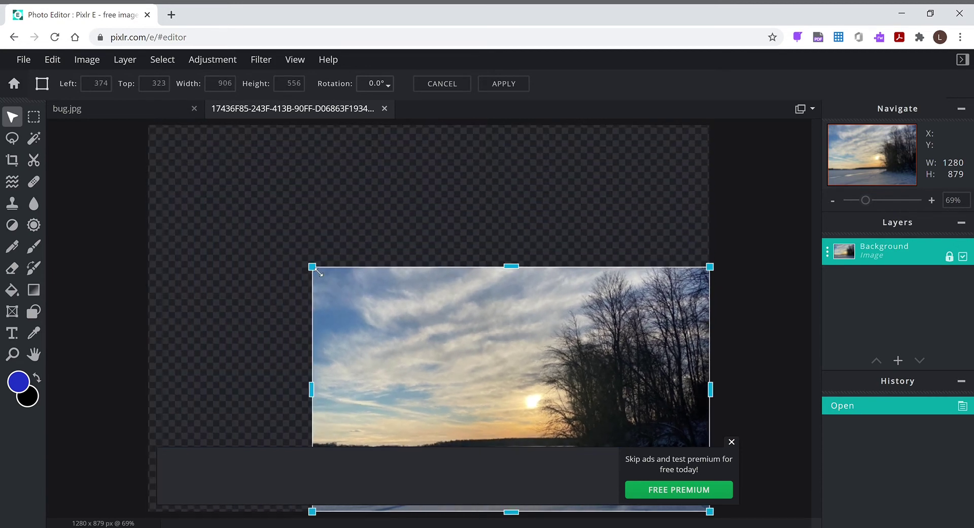
left_click(731, 442)
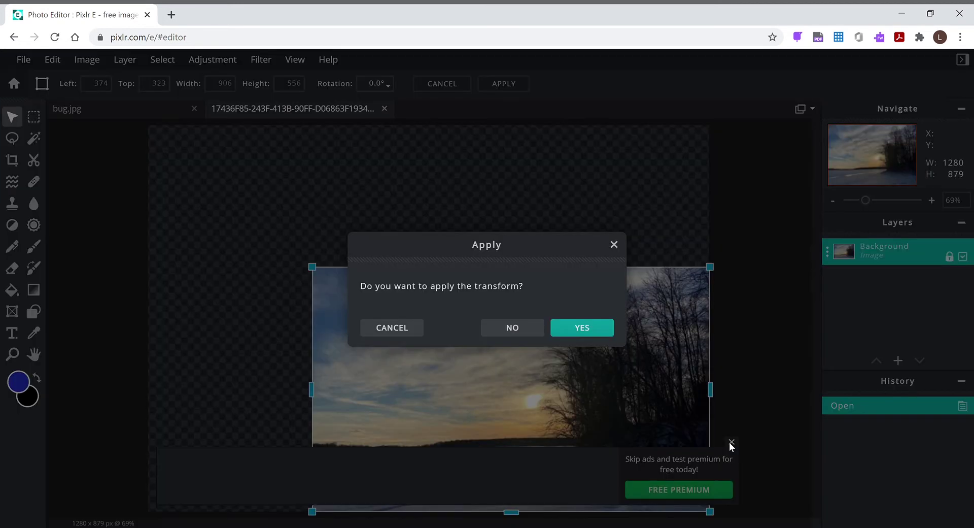
left_click(517, 331)
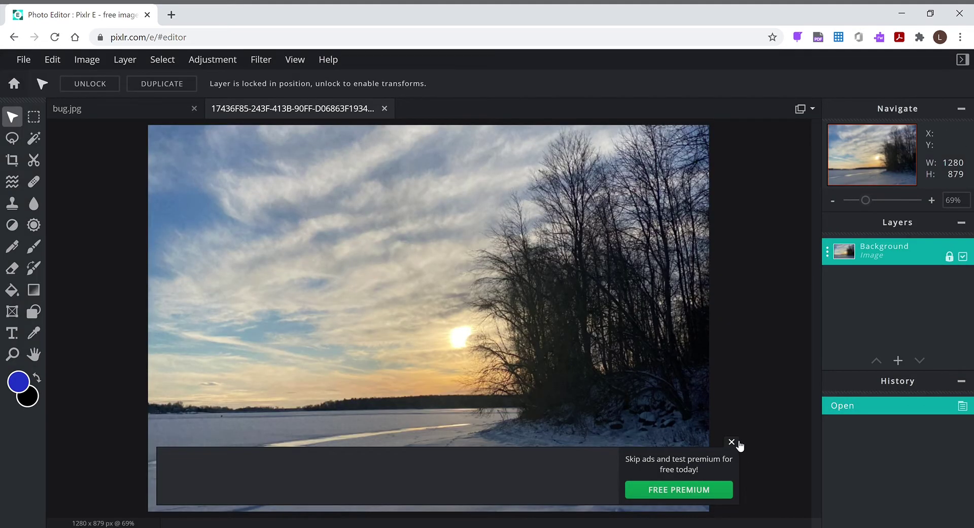
left_click(732, 442)
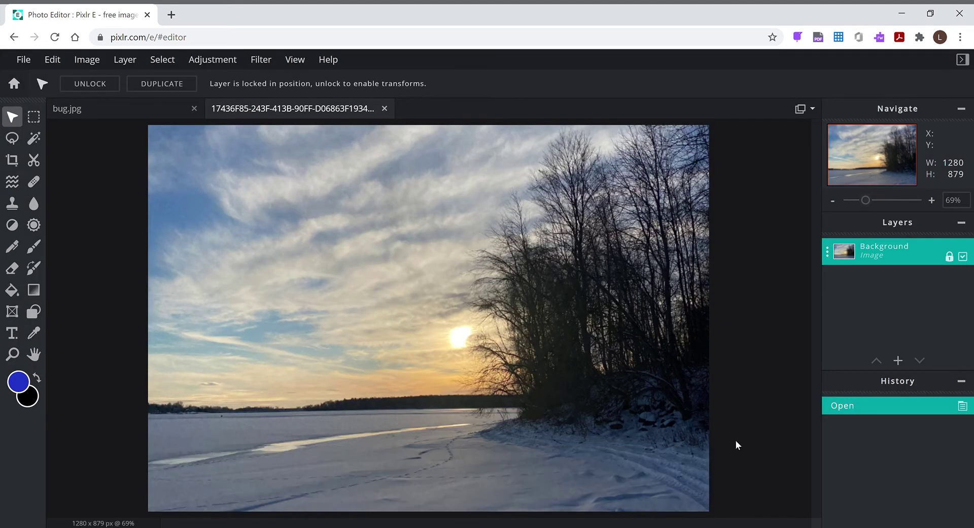
- Apply an Edit > Stroke of size 39 with Outline only left off
left_click(59, 61)
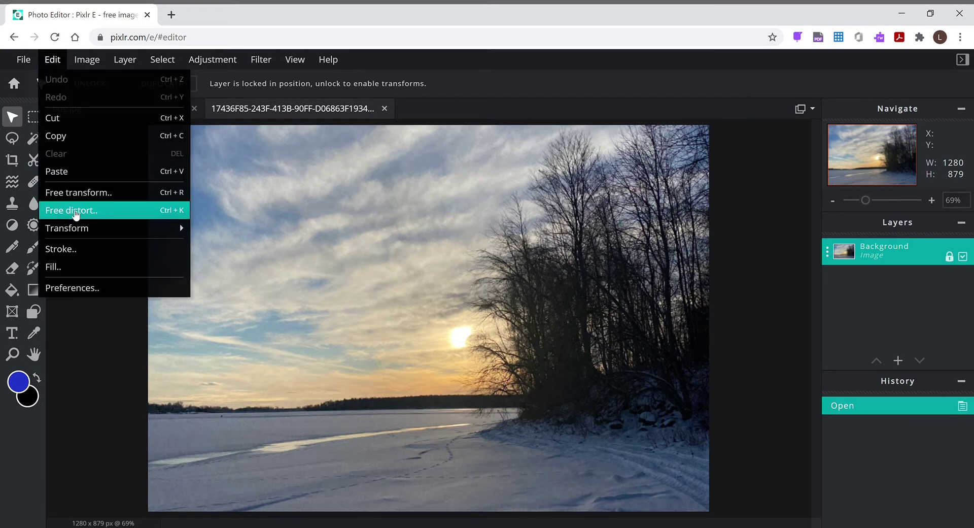
mouse_move(75, 230)
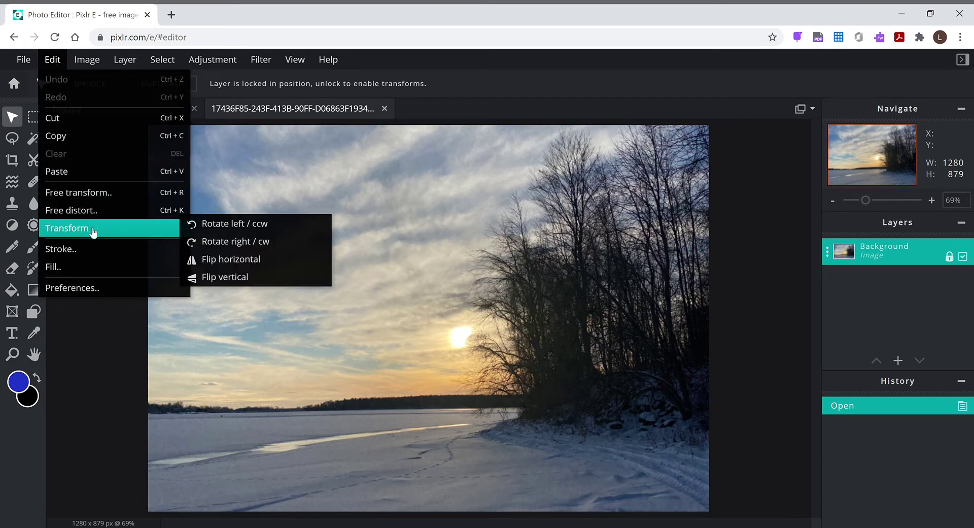
left_click(61, 64)
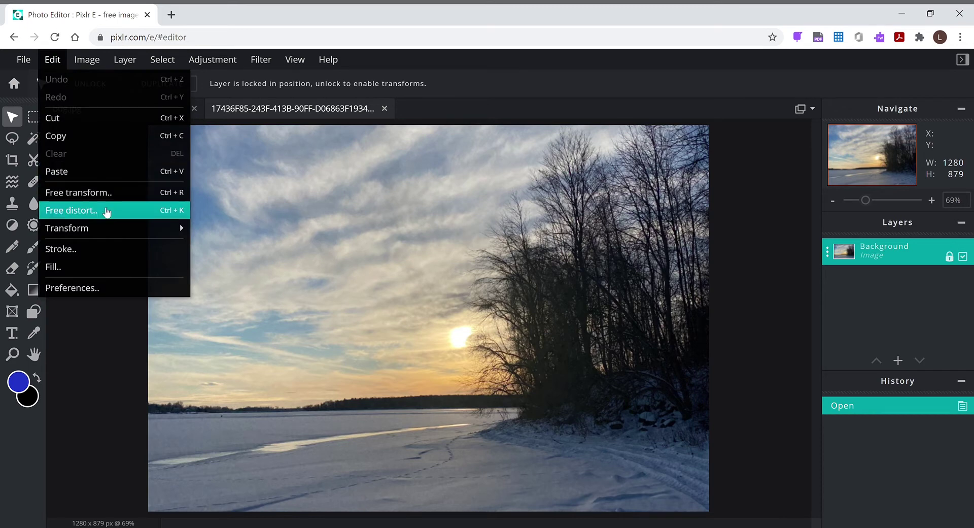
mouse_move(120, 231)
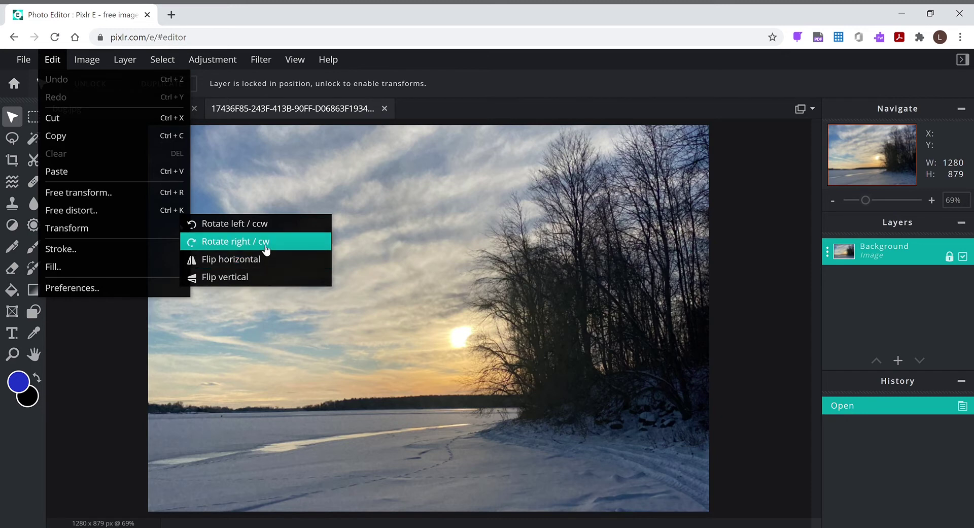
left_click(94, 254)
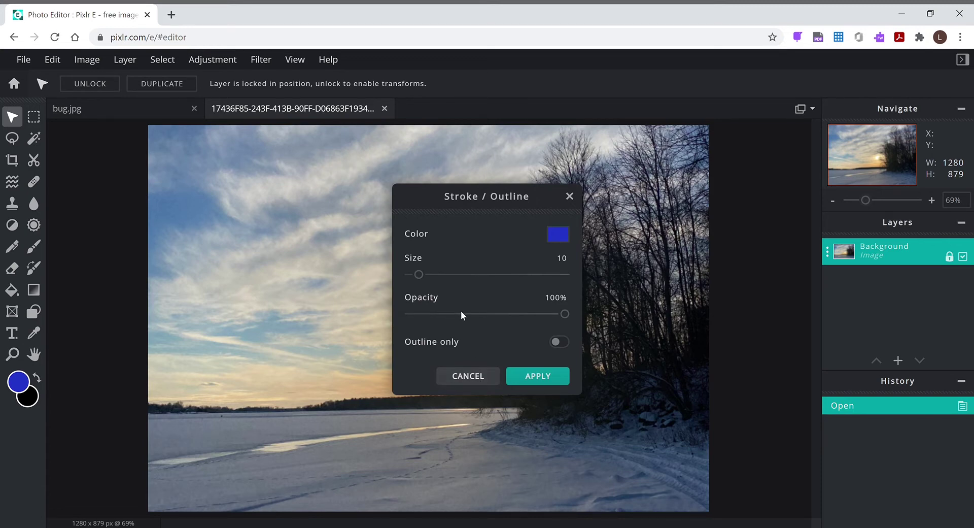
left_click(449, 275)
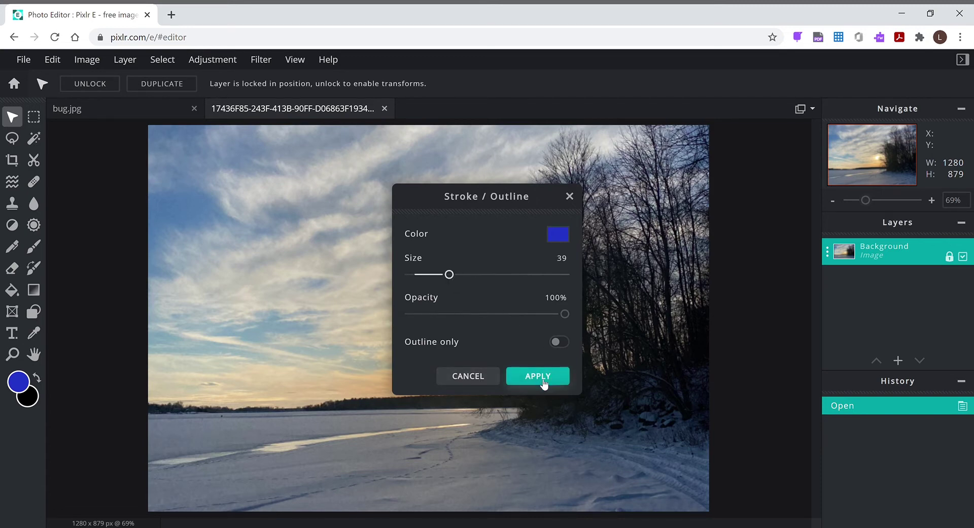
left_click(559, 342)
left_click(559, 342)
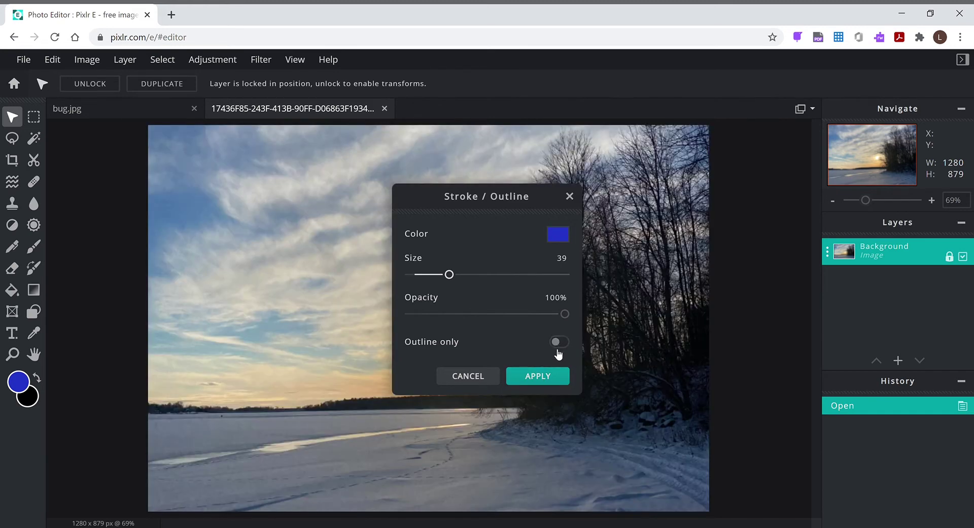
left_click(533, 380)
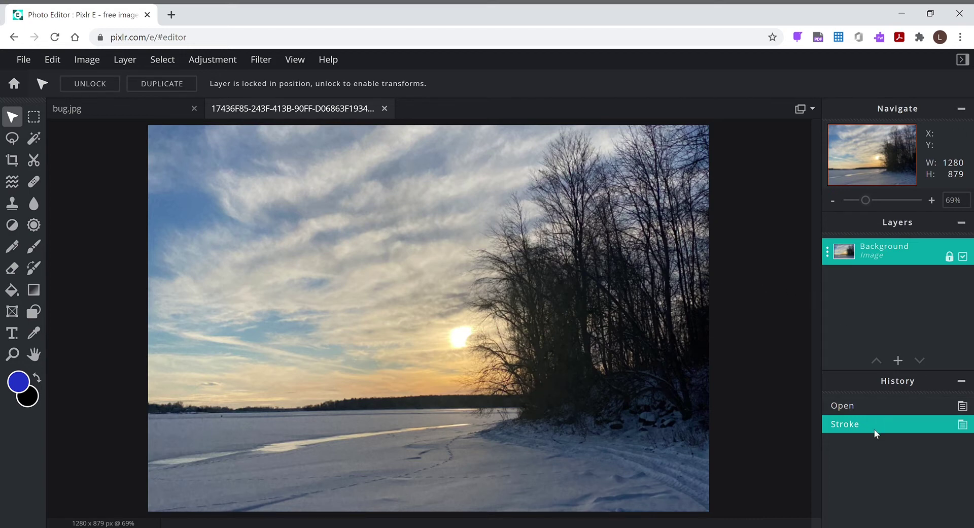
key("ctrl+t")
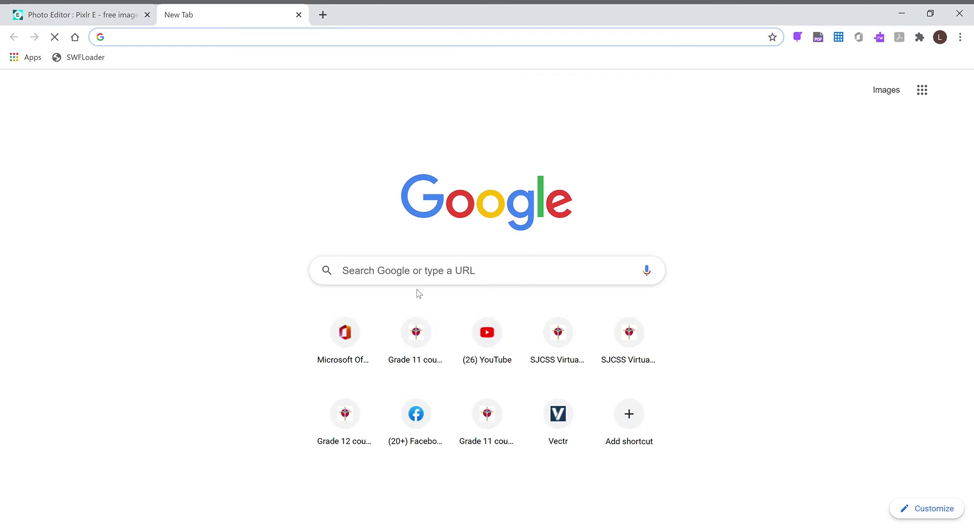
left_click(299, 15)
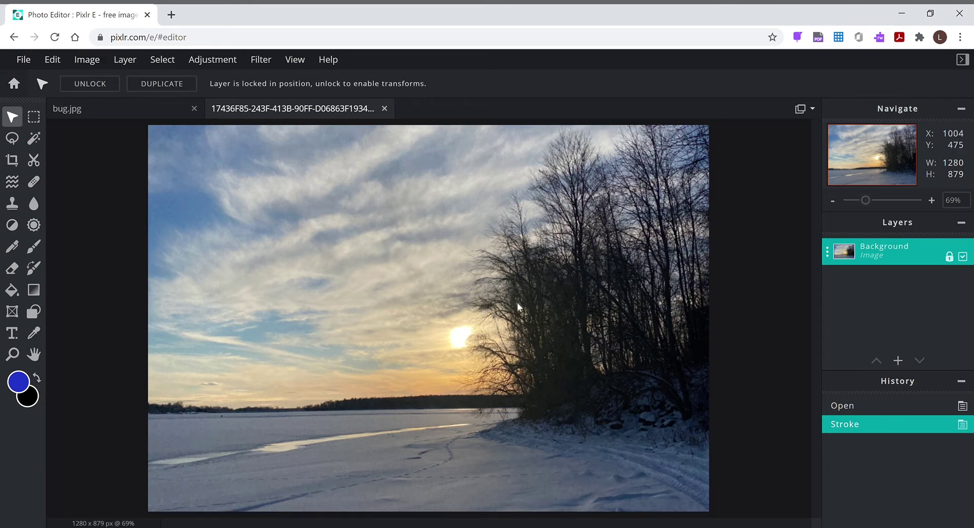
- Open the editor Preferences and close them unchanged
left_click(83, 63)
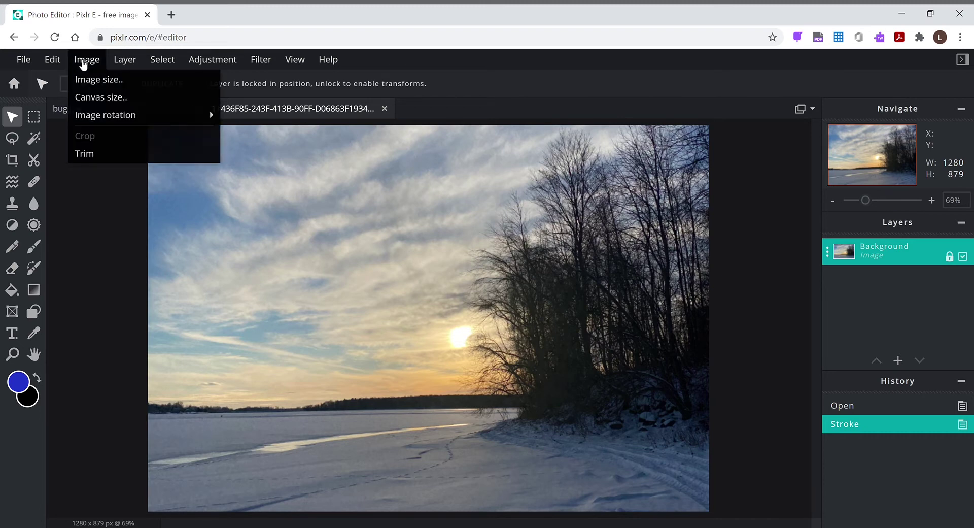
left_click(53, 60)
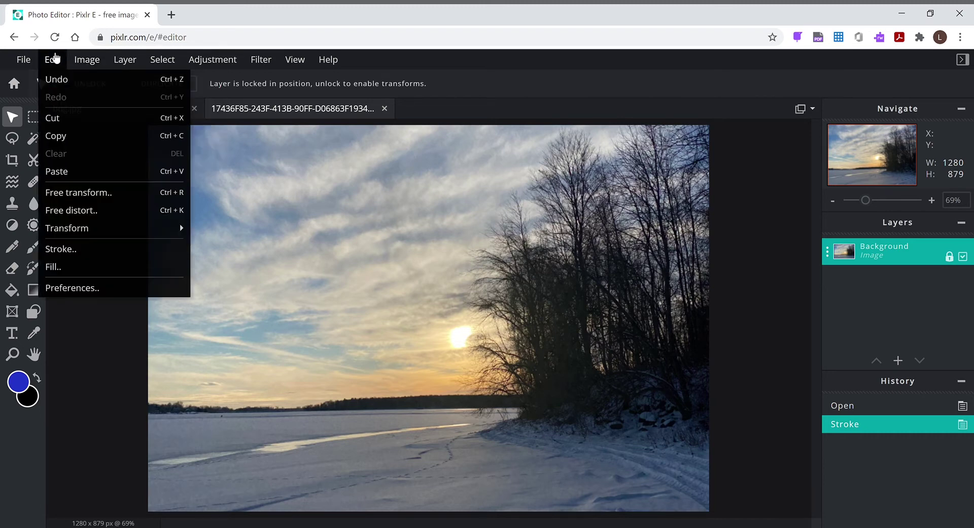
left_click(66, 288)
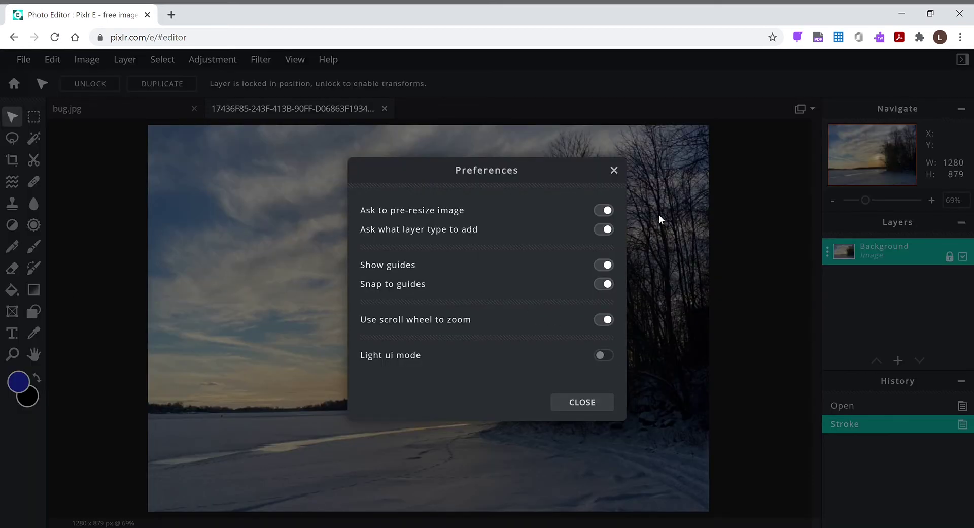
left_click(616, 172)
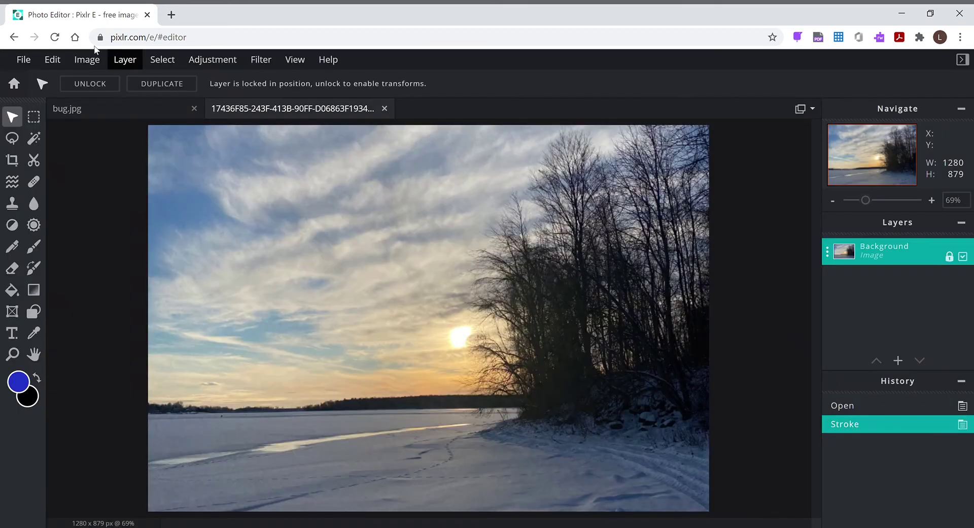
- Open Image size showing 1280 × 879 and select the Width value 1280
left_click(124, 60)
mouse_move(76, 61)
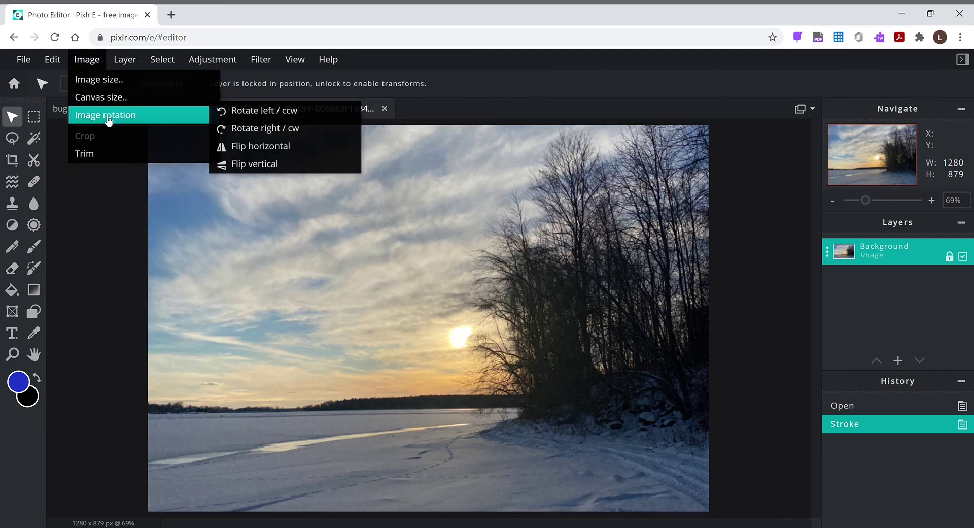
left_click(106, 60)
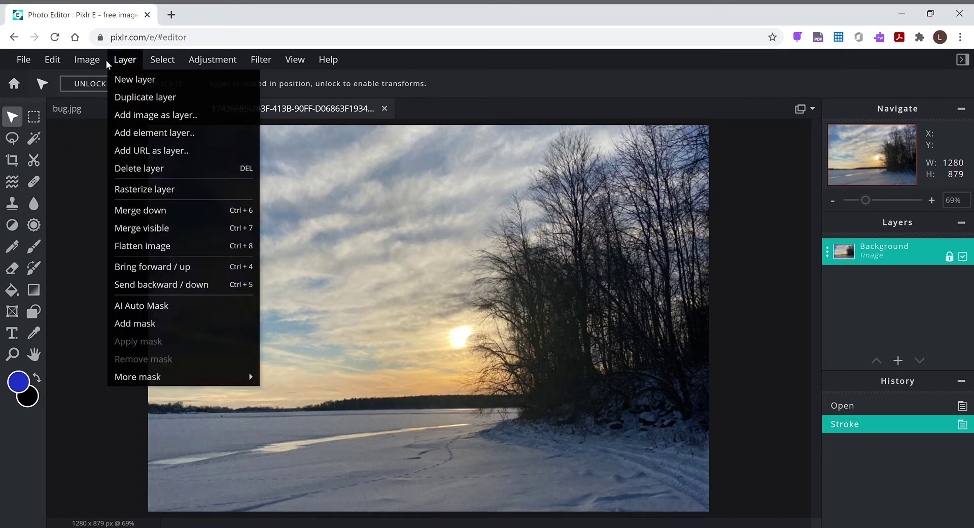
mouse_move(87, 60)
left_click(93, 79)
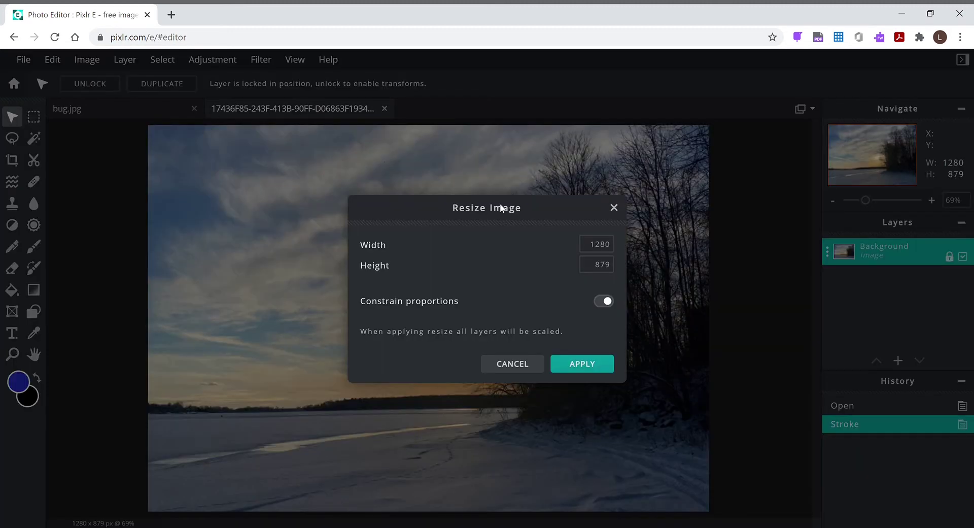
left_click(598, 244)
double_click(594, 246)
- Cancel the image resize and widen the canvas to 2000 pixels
left_click(517, 364)
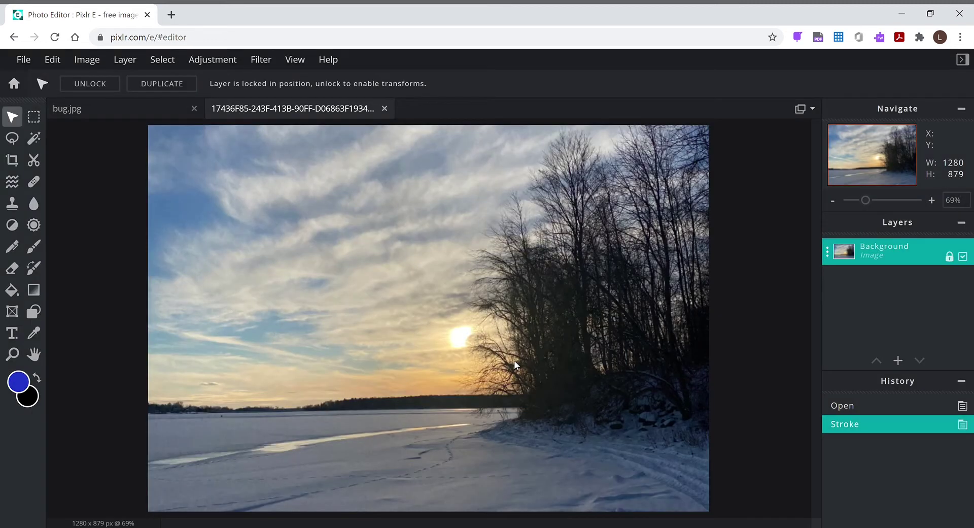
left_click(93, 65)
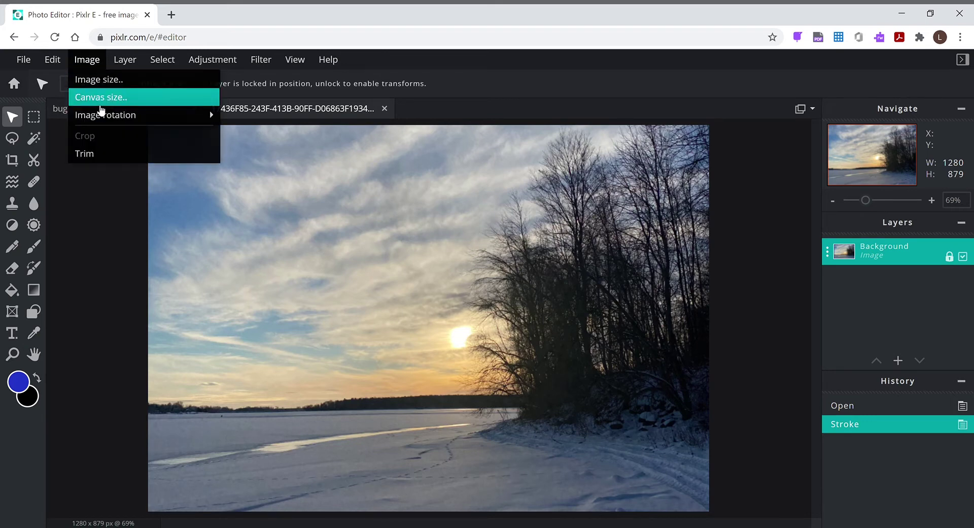
left_click(102, 111)
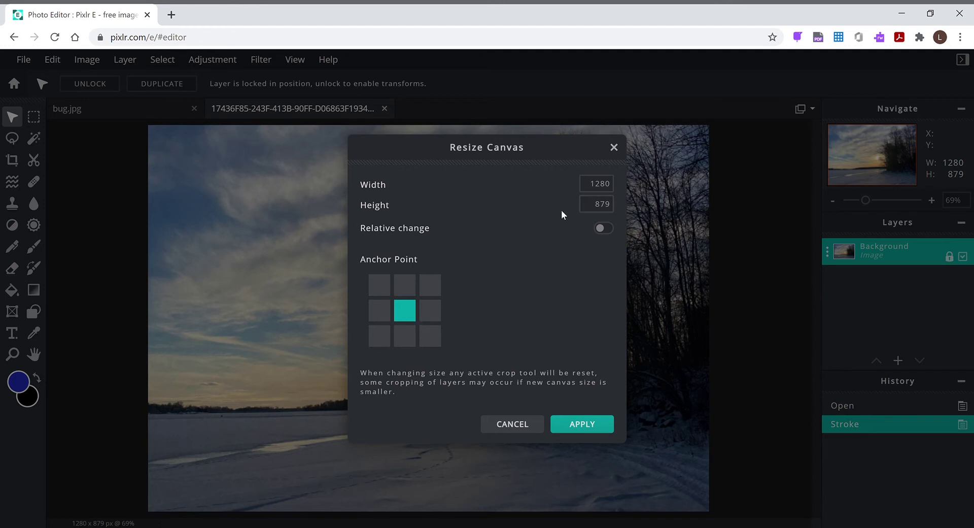
left_click(597, 190)
double_click(597, 193)
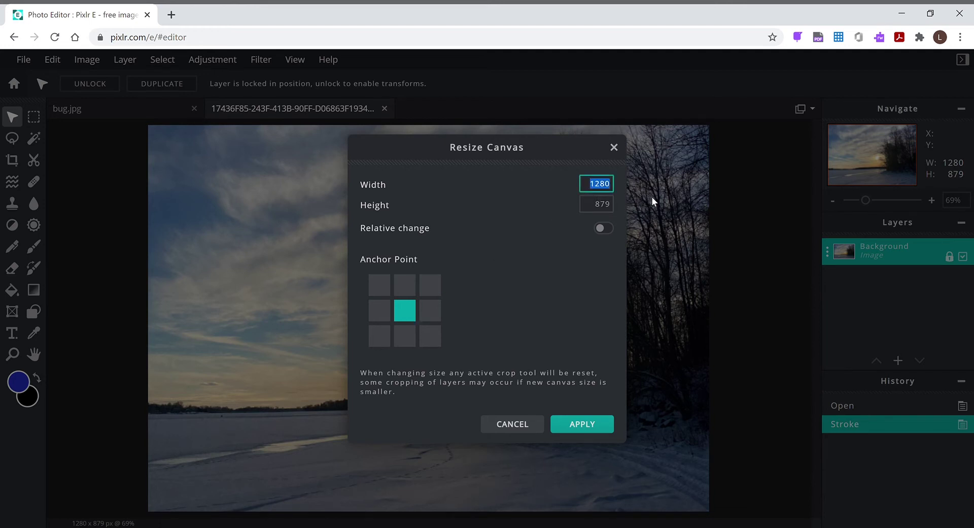
type("2000")
left_click(583, 424)
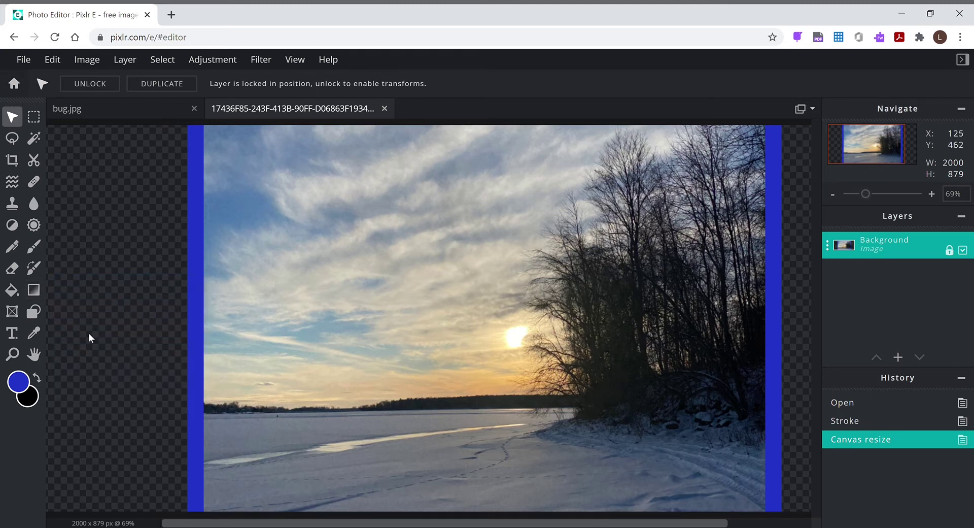
- Zoom in on the trees and sun, zoom back out, then revert to the Open history step
left_click(13, 353)
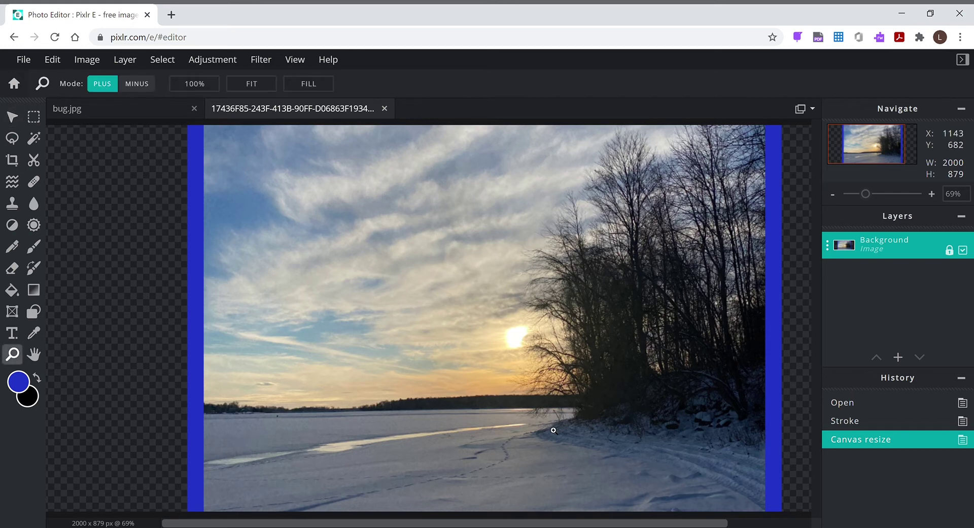
left_click(511, 391)
left_click(490, 390)
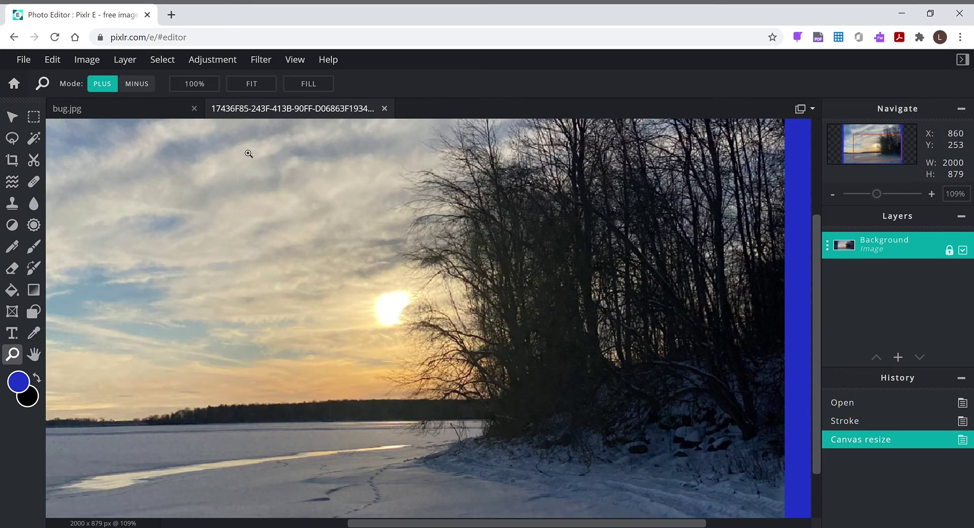
left_click(145, 83)
left_click(284, 306)
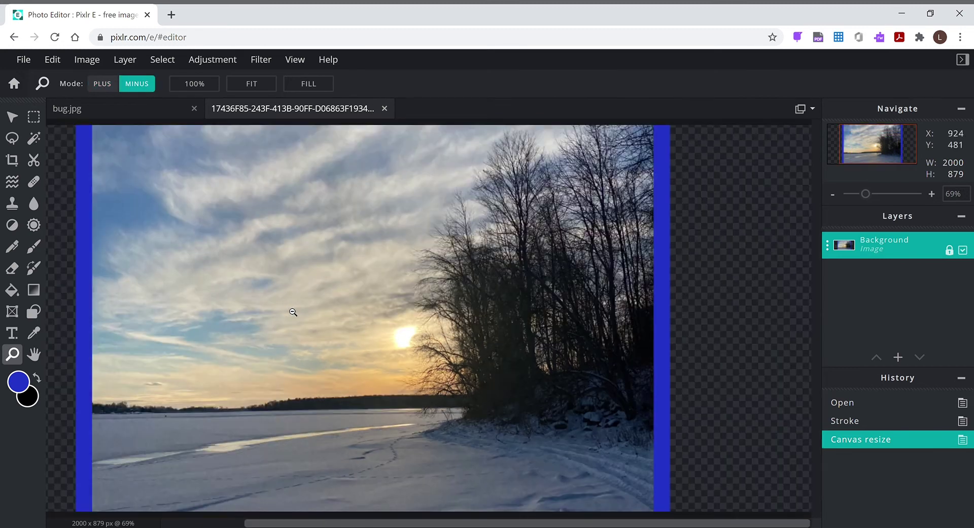
left_click(292, 312)
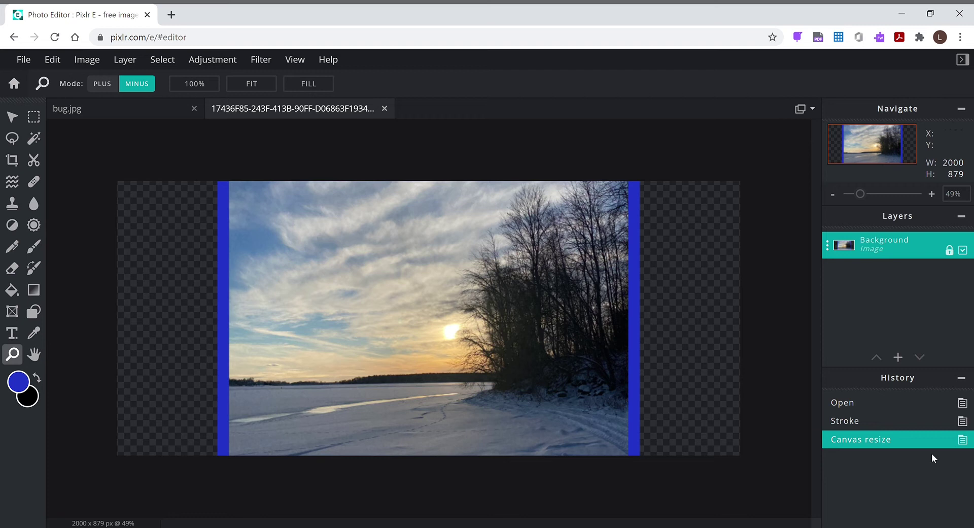
left_click(845, 404)
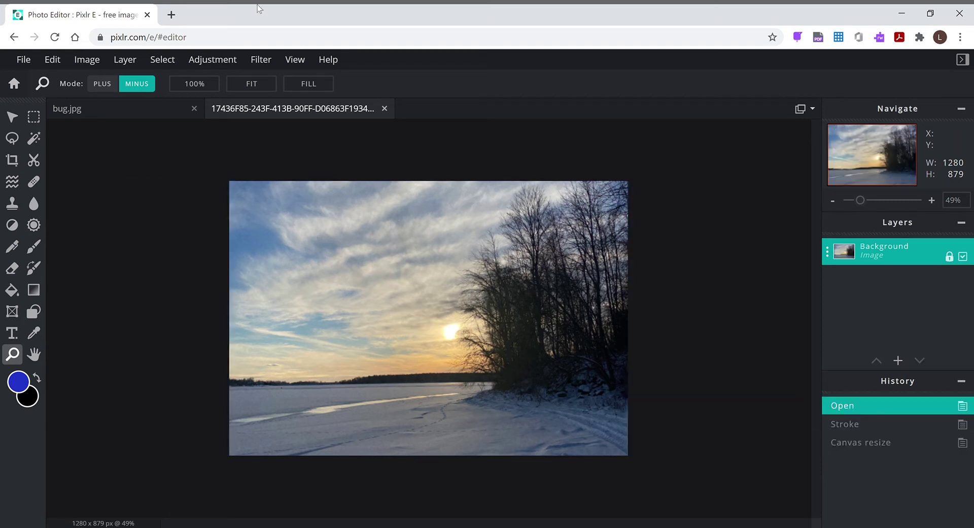
- Draw a rectangular marquee around the sun and near shoreline
left_click(90, 60)
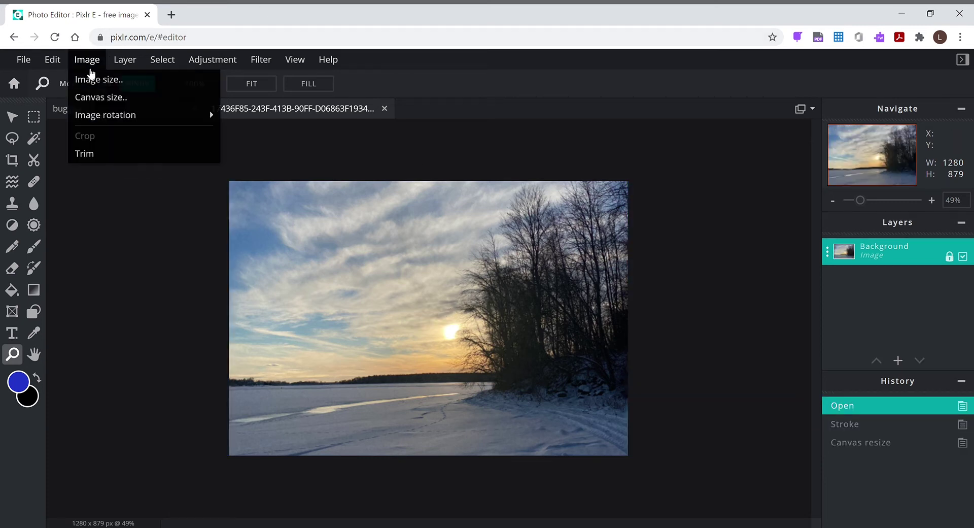
left_click(132, 58)
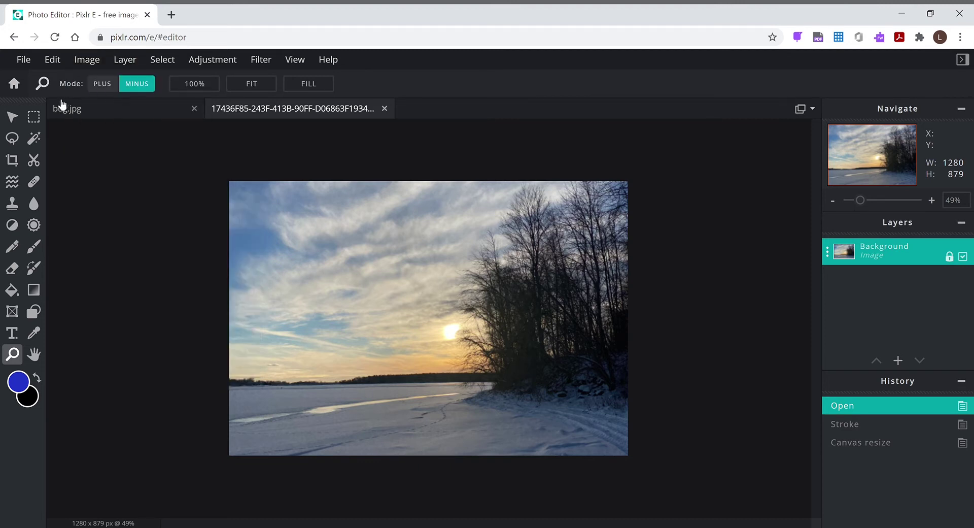
left_click(33, 117)
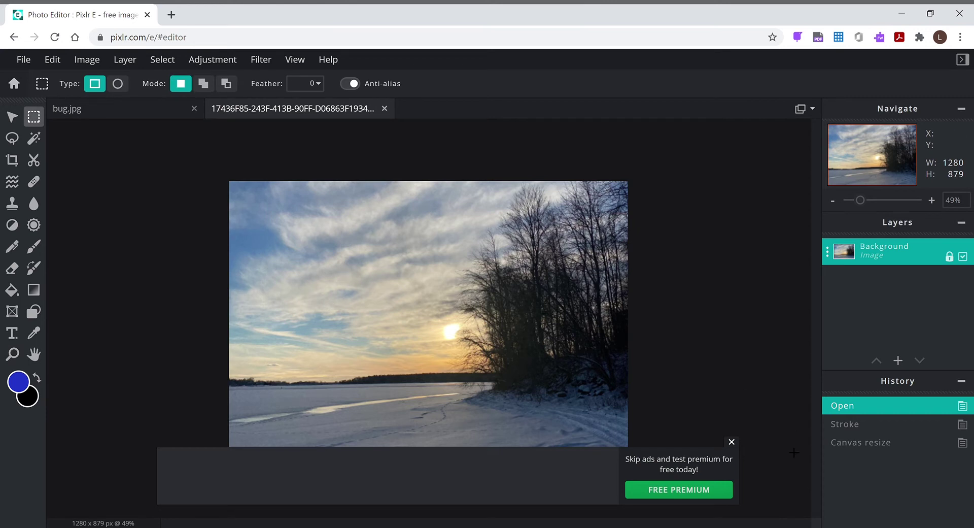
left_click(731, 442)
left_click_drag(318, 275, 346, 286)
left_click_drag(449, 359, 527, 434)
- Apply Image > Trim and Image > Crop to the selection, then undo the crop
left_click(99, 64)
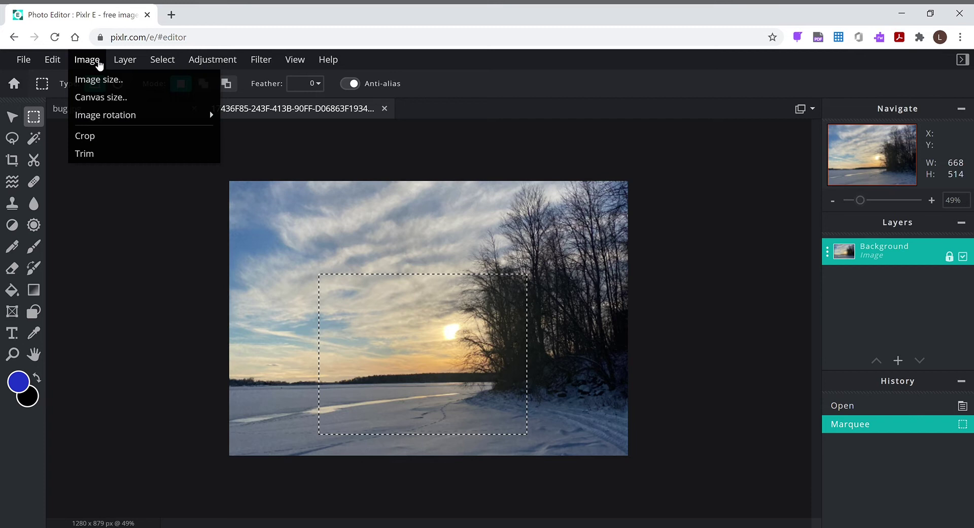
left_click(98, 153)
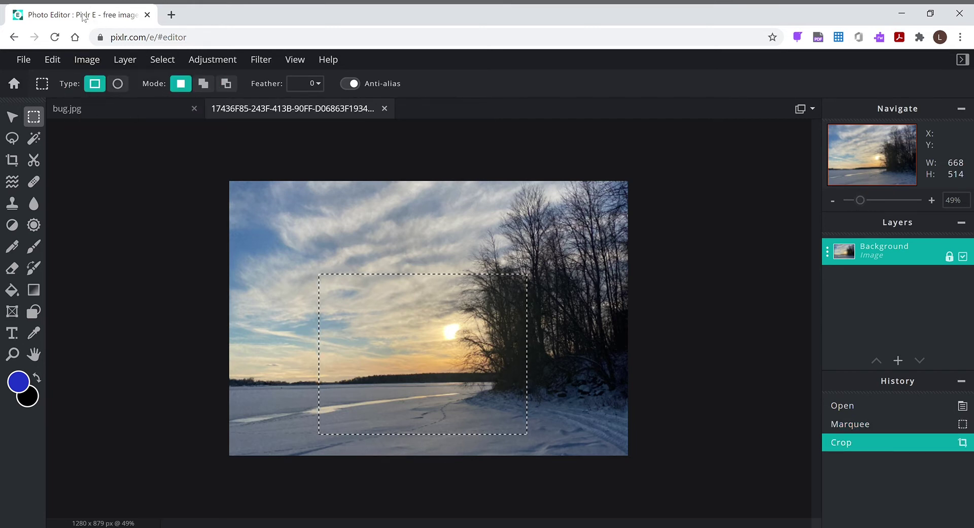
left_click(87, 61)
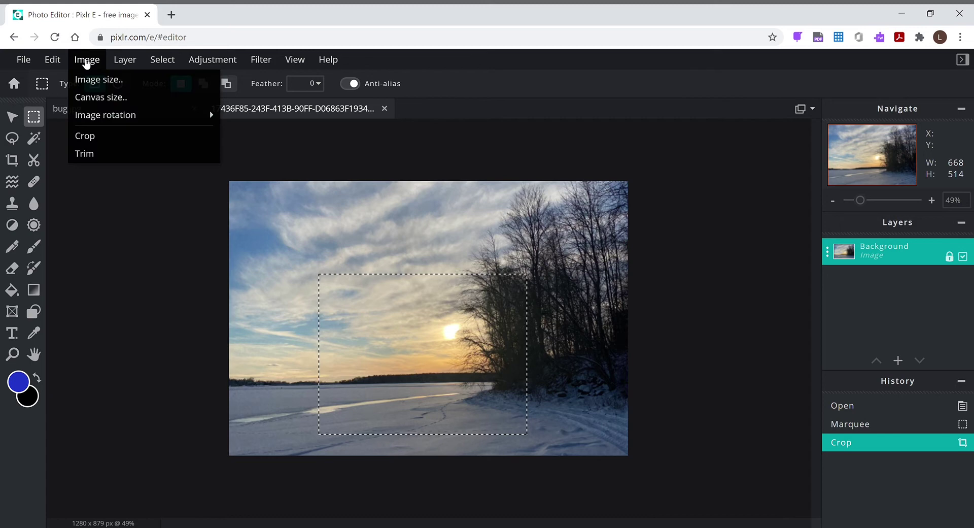
left_click(89, 136)
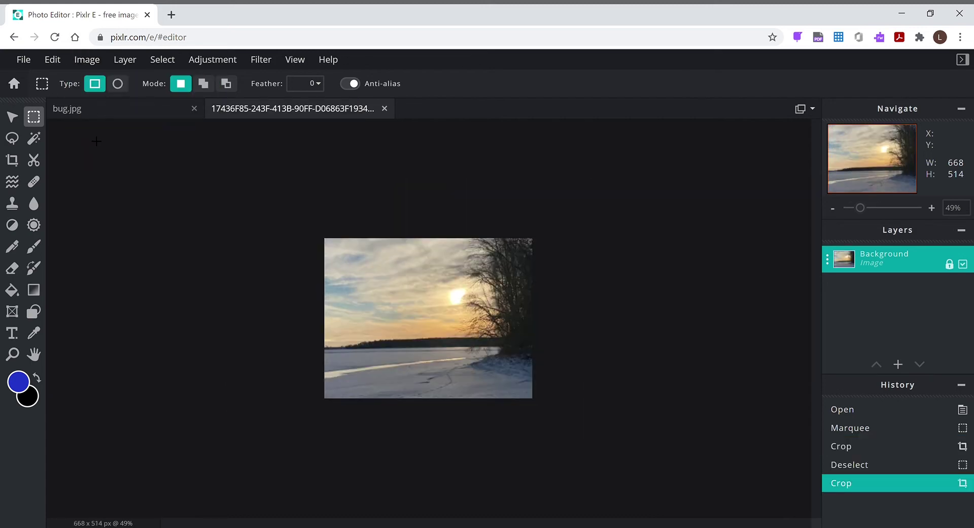
key("alt")
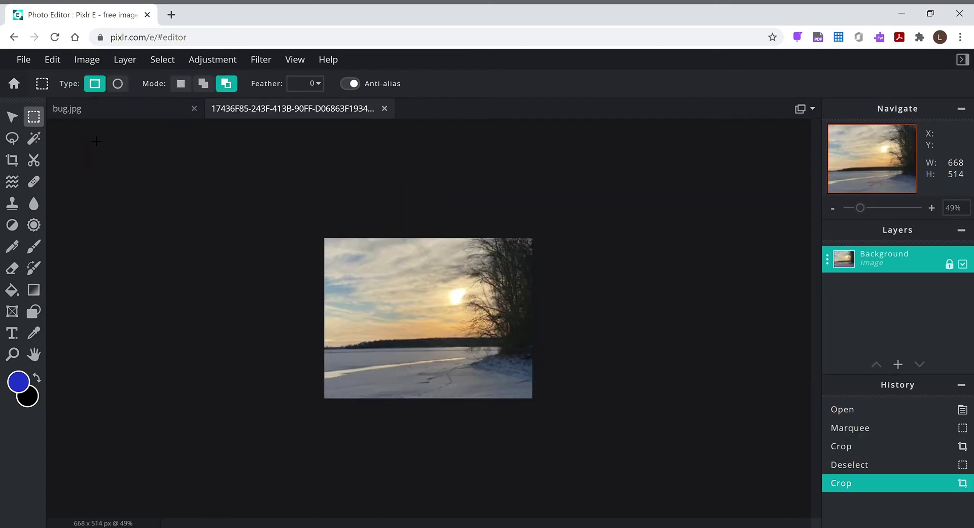
key("ctrl+alt+z")
key("ctrl+alt+z")
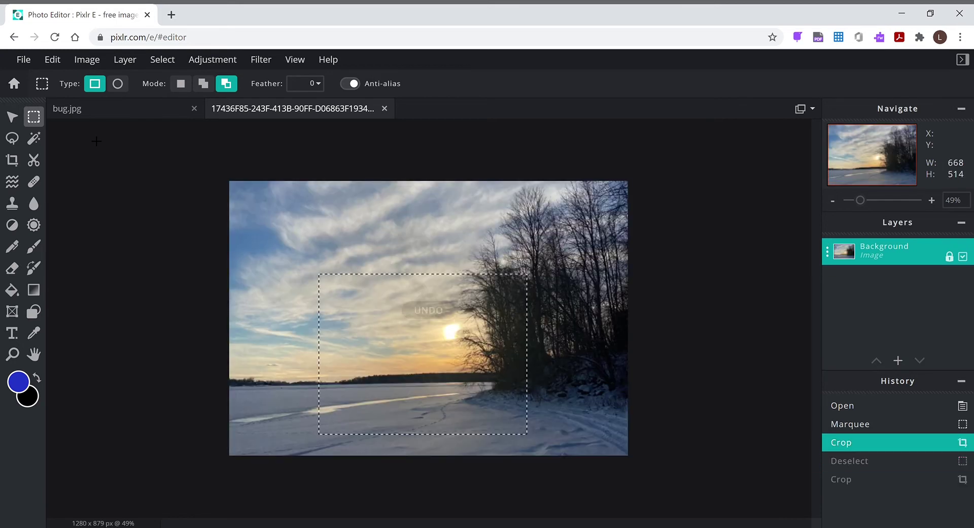
- Revert to Open, add a new Layer 2, and brush a blue zigzag across the sunset
left_click(843, 405)
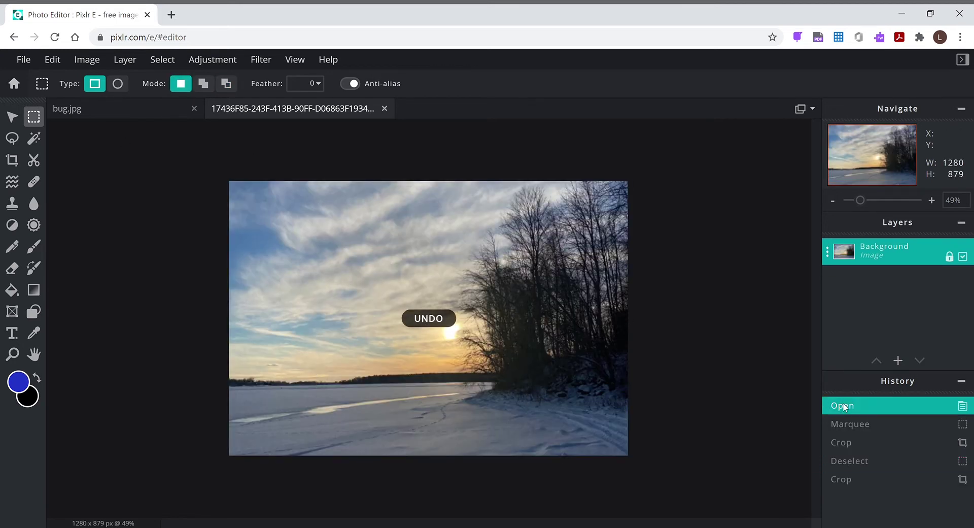
left_click(123, 65)
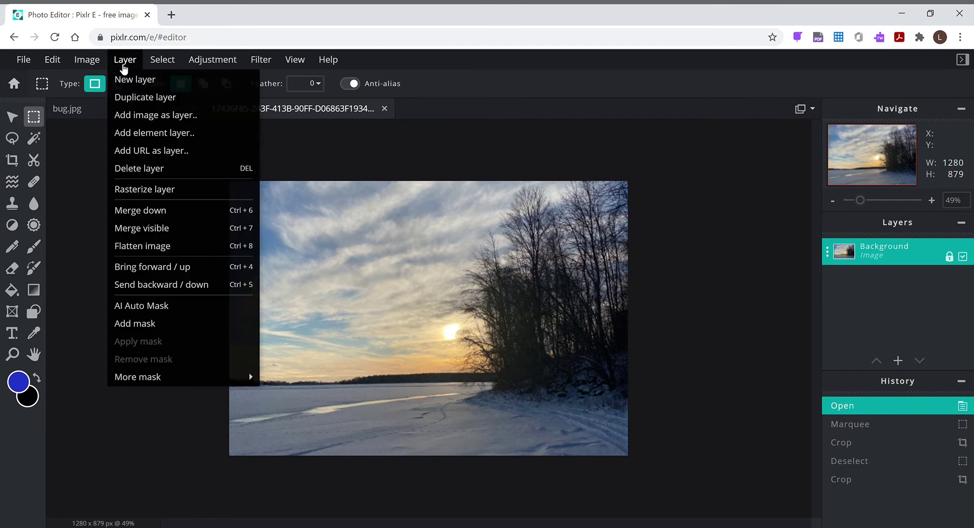
left_click(144, 84)
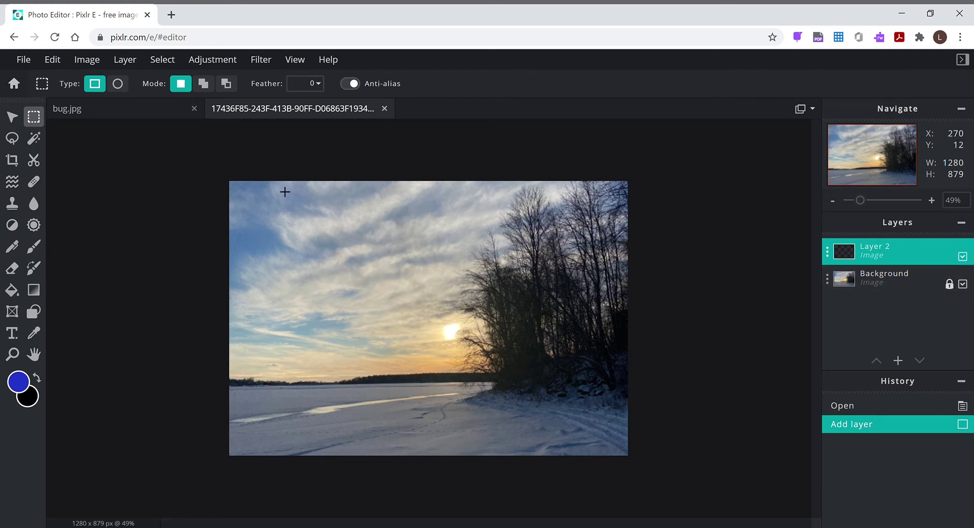
left_click(33, 247)
mouse_move(307, 274)
left_mouse_down()
mouse_move(370, 270)
mouse_move(312, 324)
mouse_move(430, 312)
mouse_move(495, 331)
mouse_move(570, 335)
mouse_move(583, 373)
left_mouse_up()
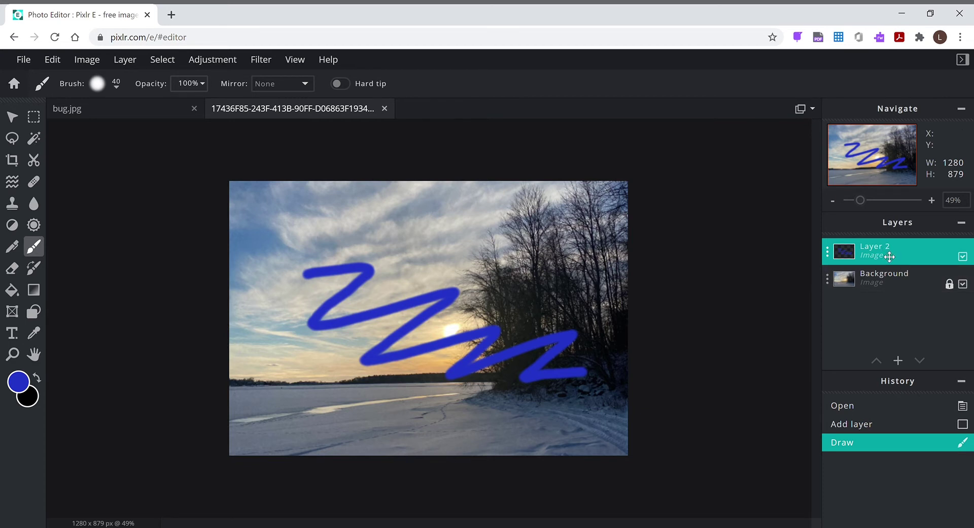
- Delete the zigzag layer, then paint a blue stroke on the background and undo it
key("Delete")
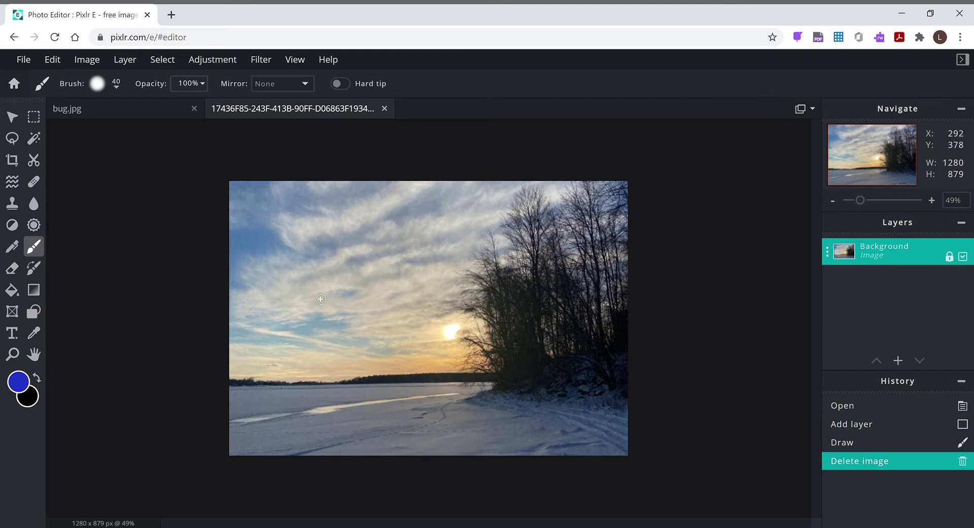
mouse_move(346, 270)
left_mouse_down()
mouse_move(506, 253)
mouse_move(533, 294)
mouse_move(451, 385)
mouse_move(506, 417)
left_mouse_up()
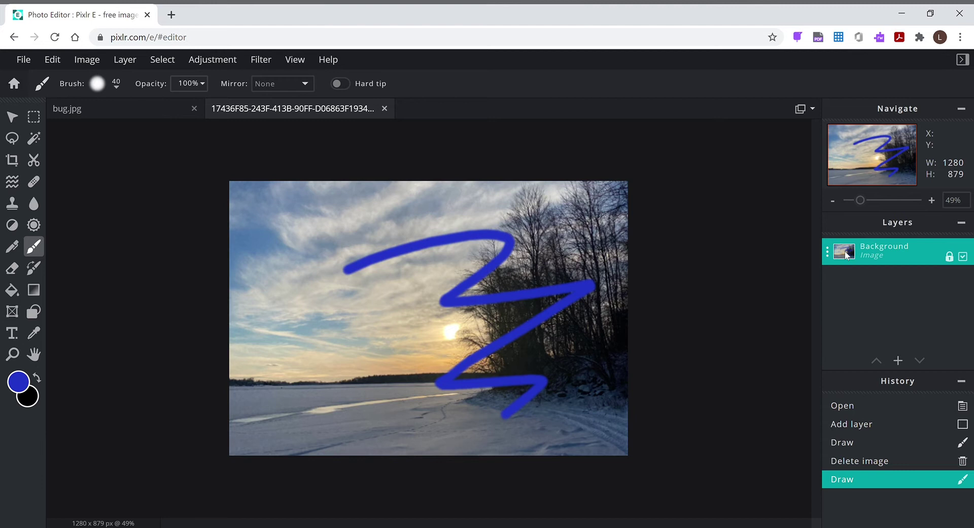
right_click(846, 316)
key("ctrl+z")
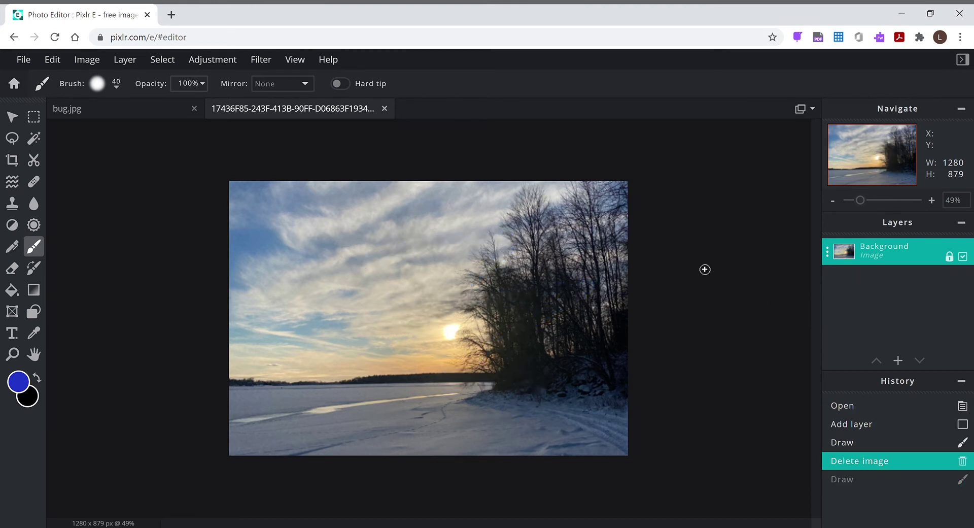
- Start Layer > Add image as layer, cancel it, and browse the Image and Layer menus
left_click(131, 69)
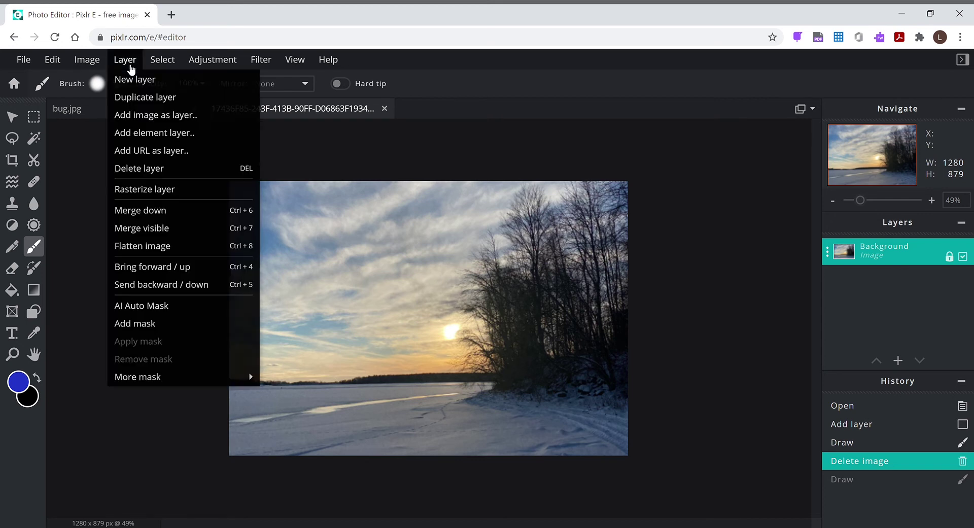
left_click(141, 116)
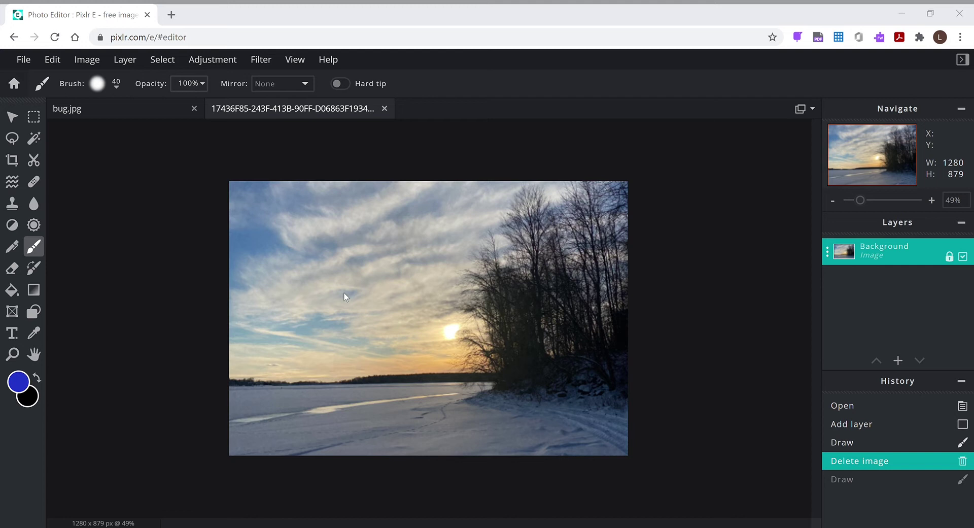
key("Escape")
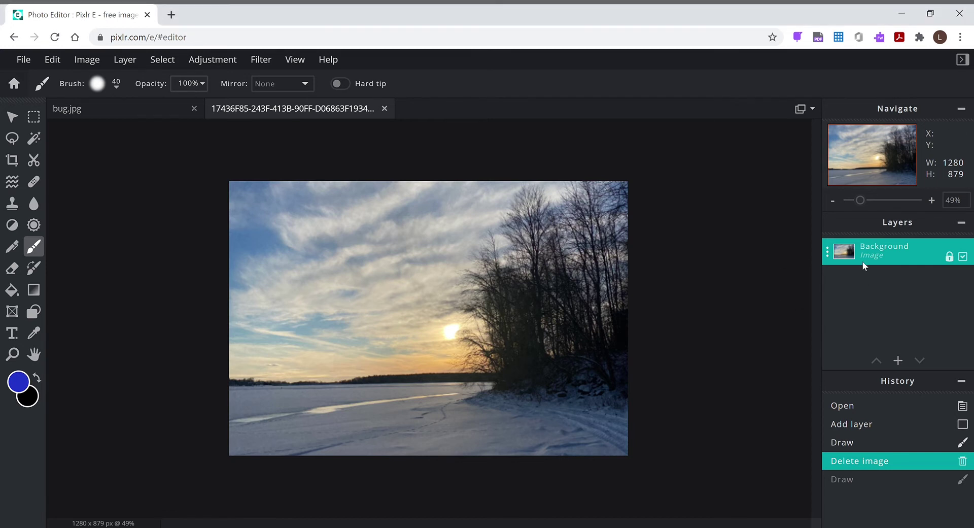
left_click(82, 58)
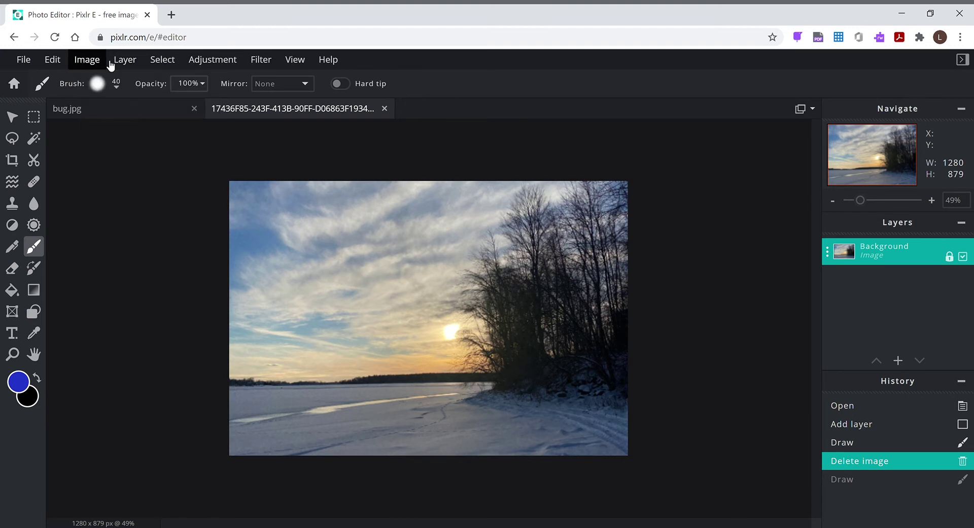
left_click(130, 60)
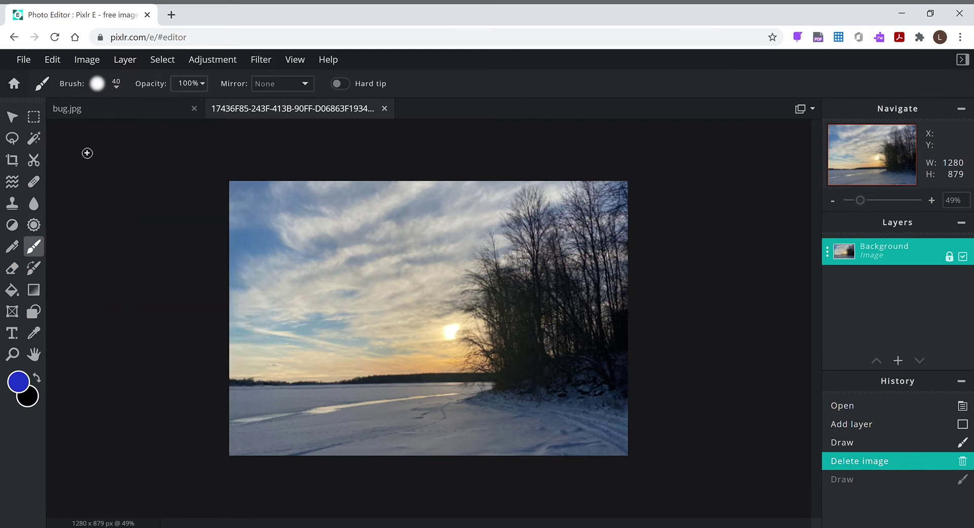
- Open IMG_3379[1].JPG, pre-resized to the Web size of 1280 × 962
left_click(25, 61)
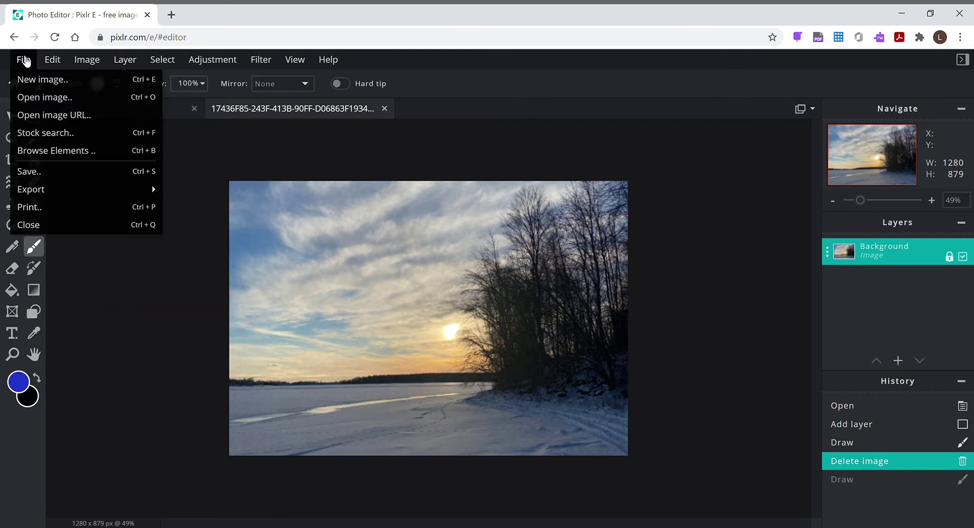
left_click(31, 98)
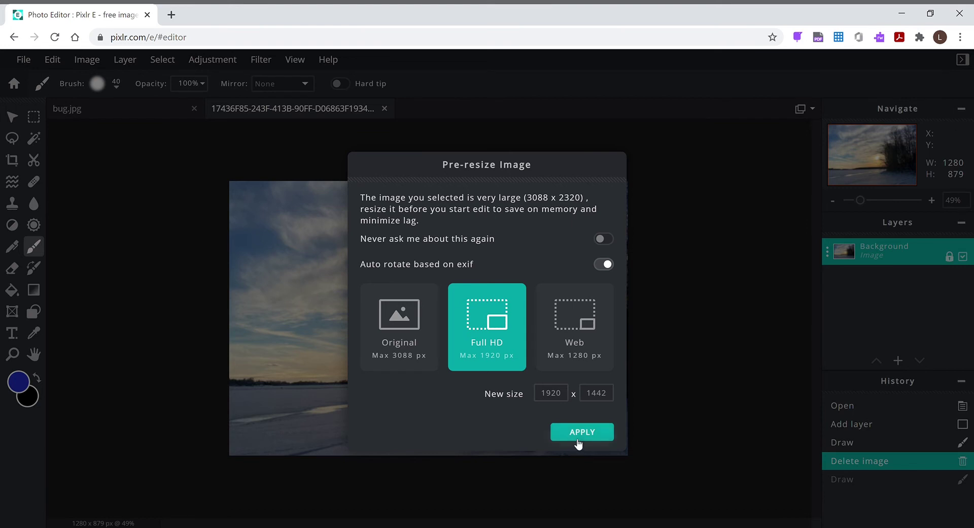
left_click(577, 335)
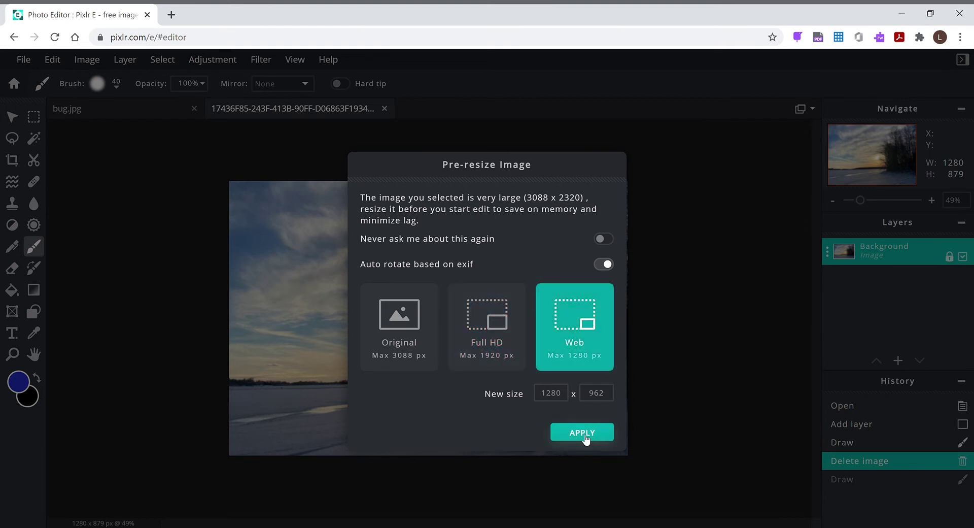
left_click(584, 433)
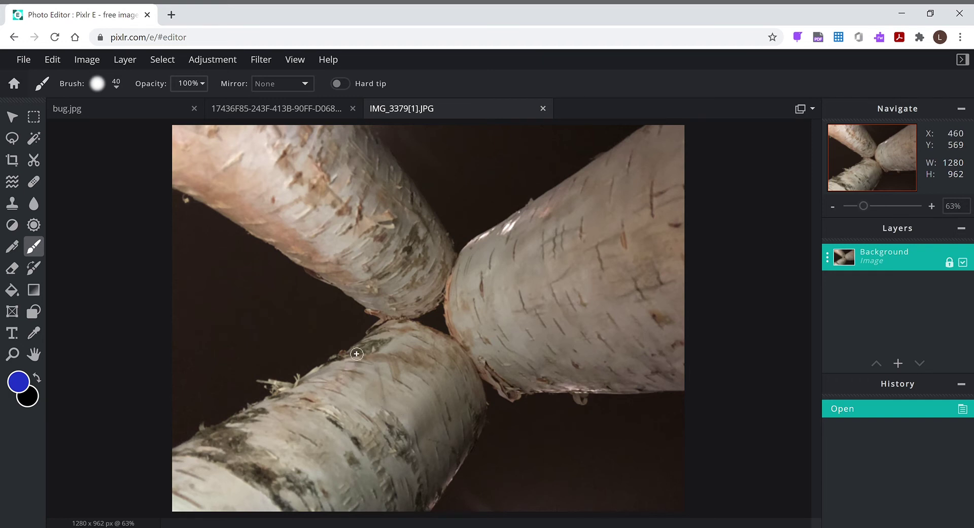
- Run Layer > AI Auto Mask on the birch logs, then open and close the Background layer settings
left_click(124, 60)
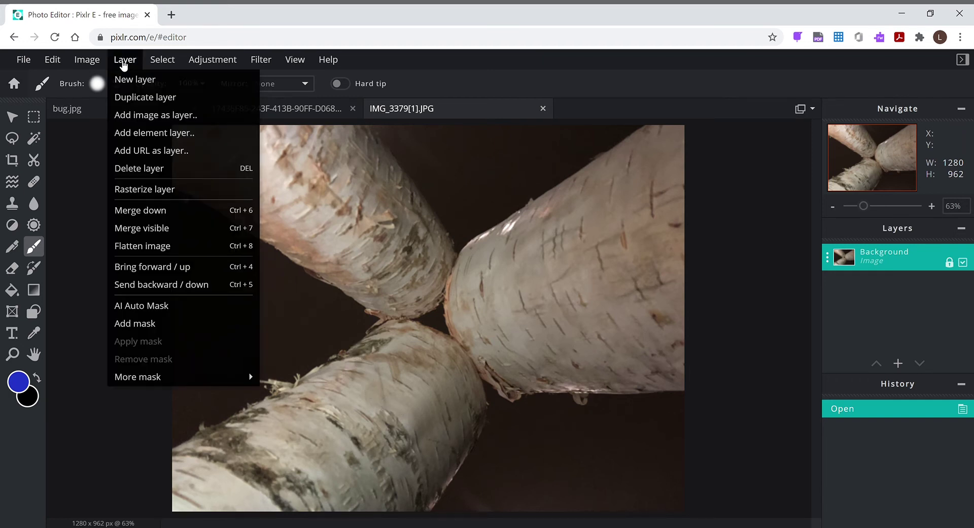
left_click(157, 306)
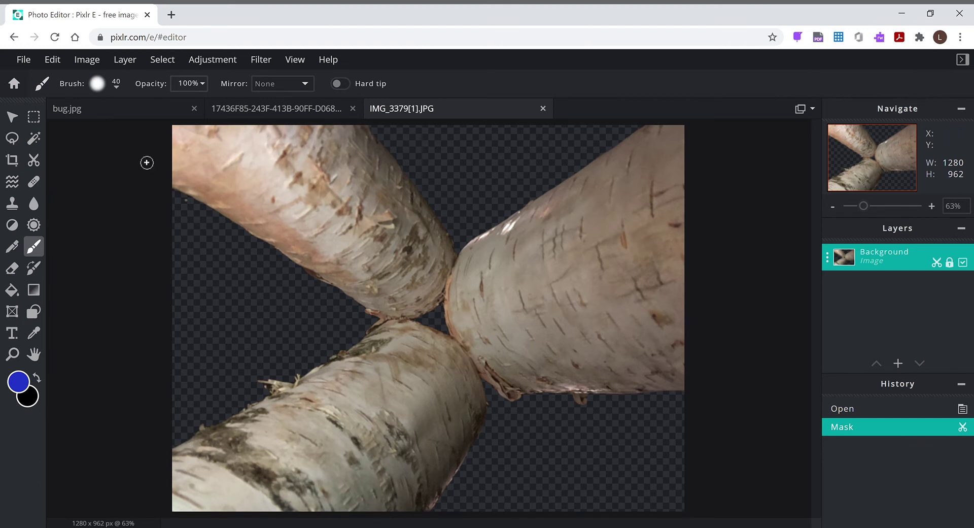
left_click(11, 117)
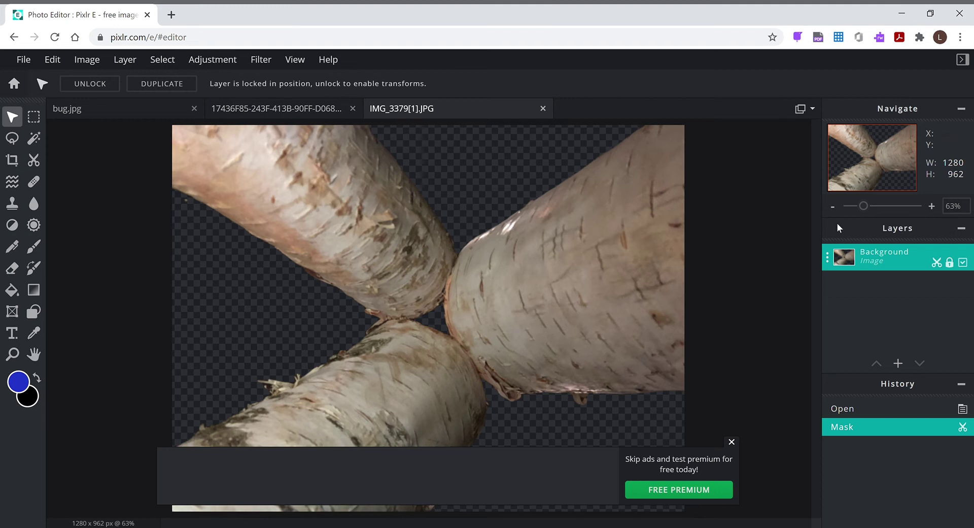
left_click(825, 259)
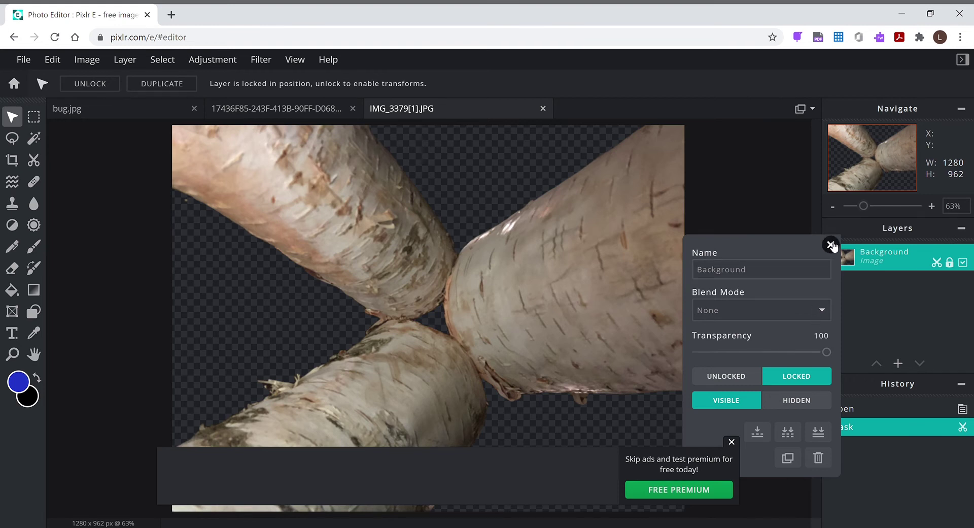
left_click(831, 245)
left_click(892, 266)
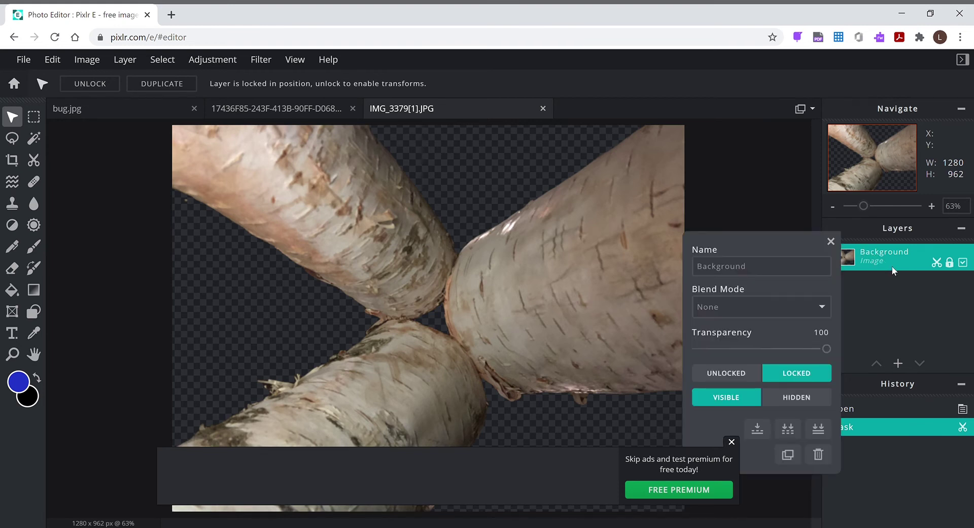
left_click(297, 108)
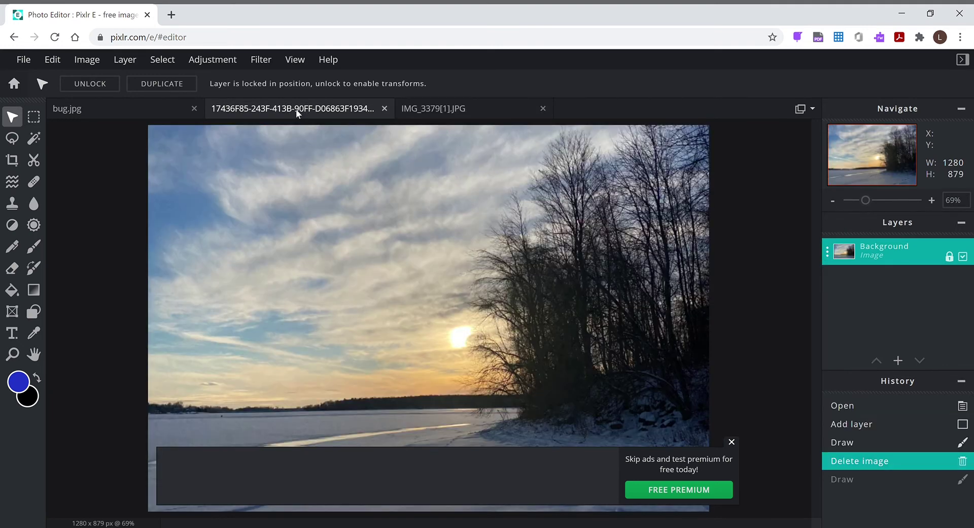
left_click(35, 62)
left_click(327, 61)
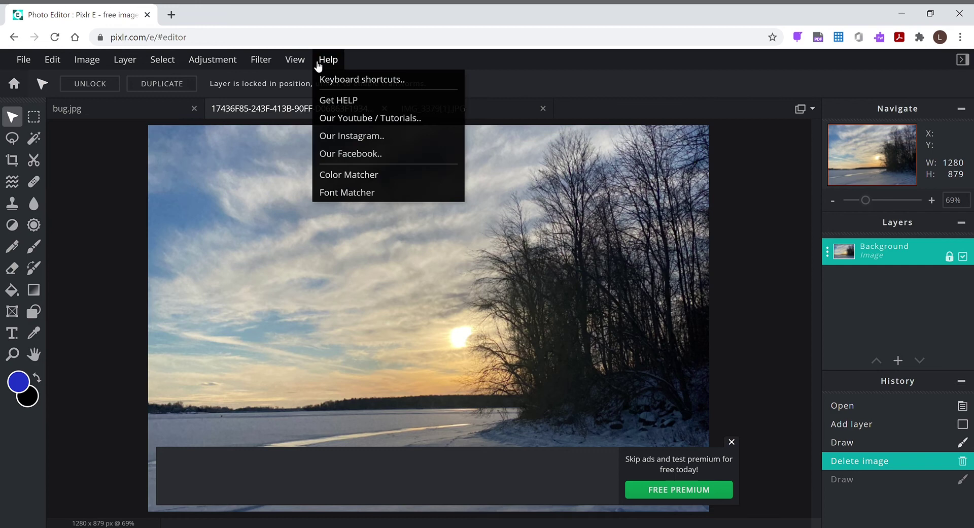
left_click(478, 108)
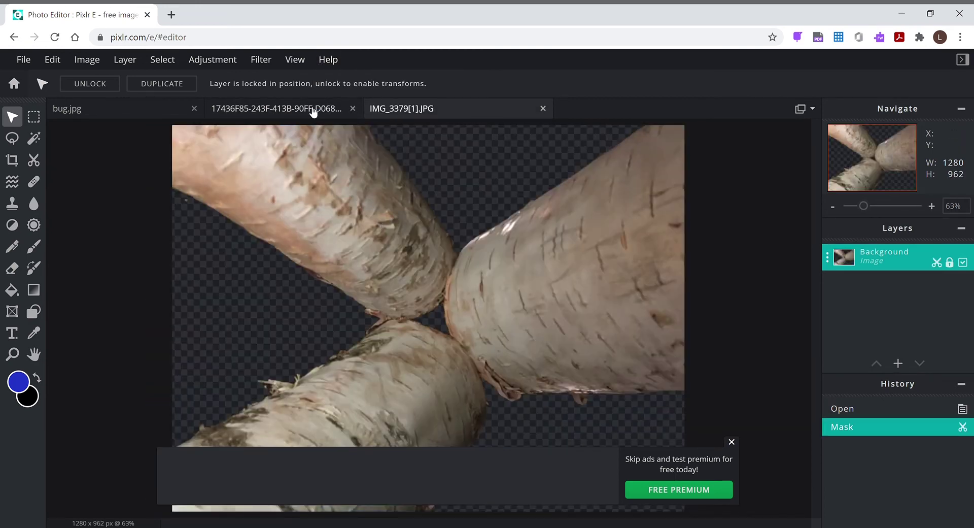
left_click(313, 111)
left_click(453, 110)
left_click(875, 261)
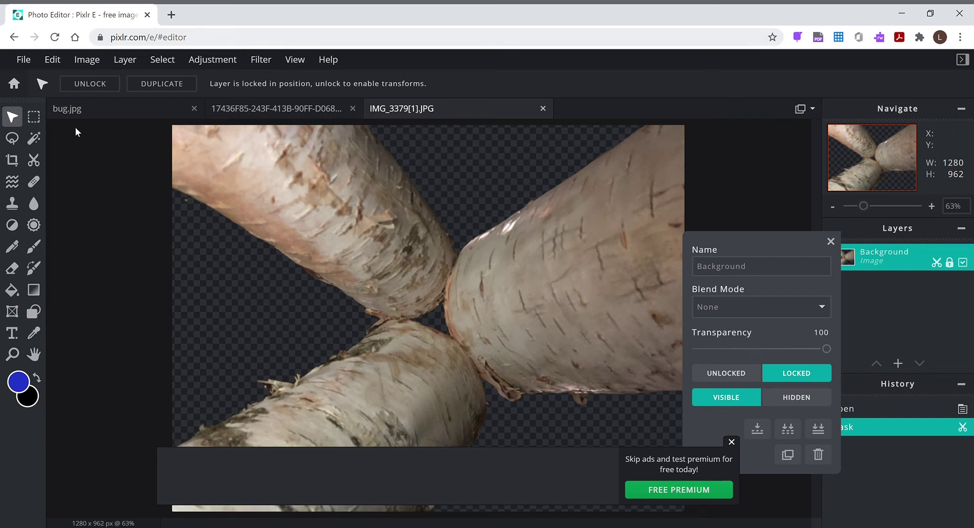
left_click(34, 117)
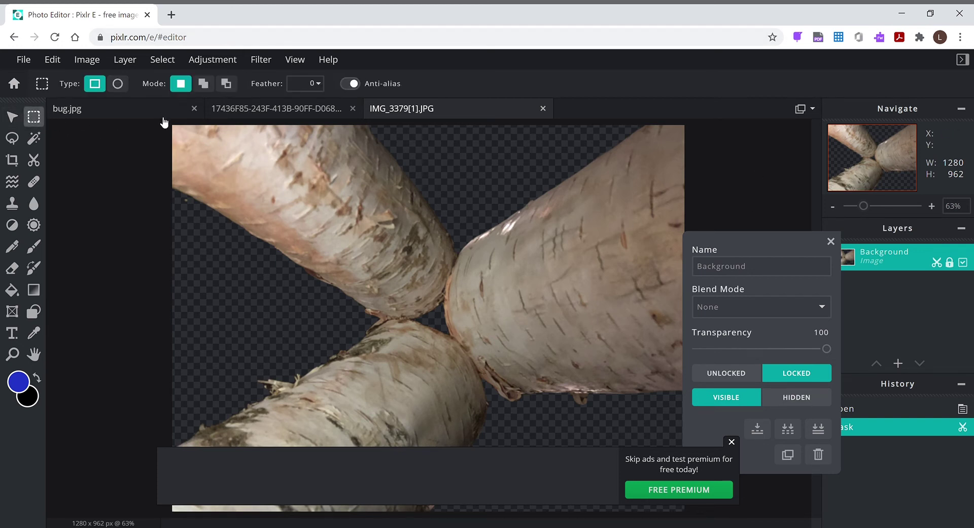
- Select the whole birch image, copy it, and paste it into the sunset photo tab
left_click_drag(160, 120, 645, 429)
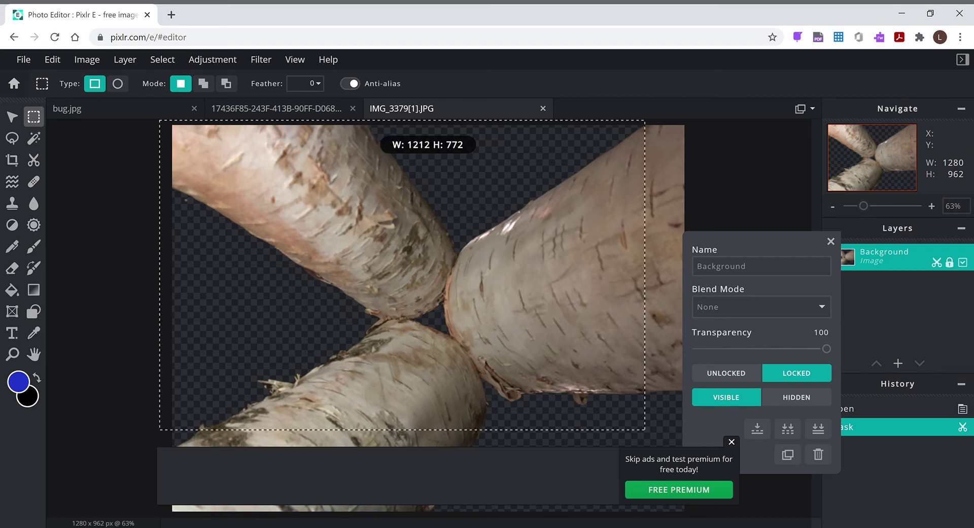
left_click_drag(840, 502, 694, 521)
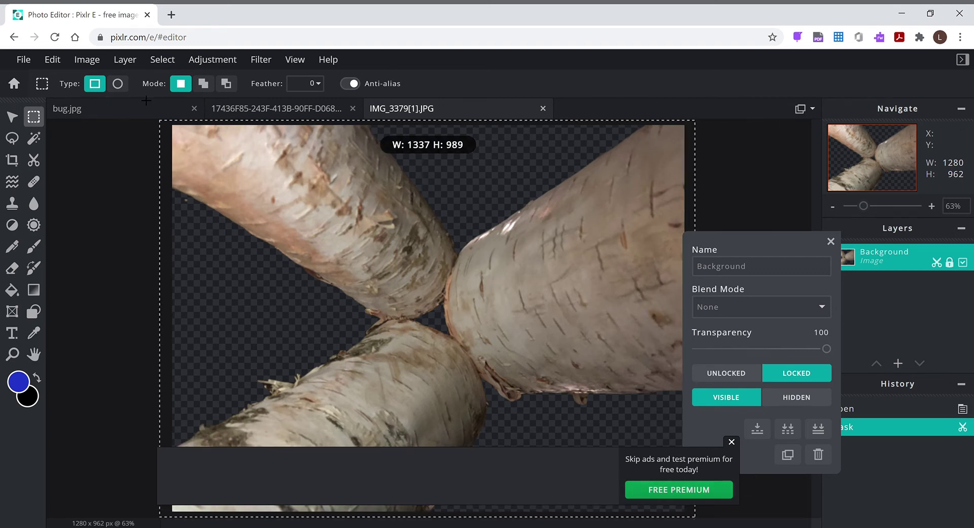
left_click(52, 59)
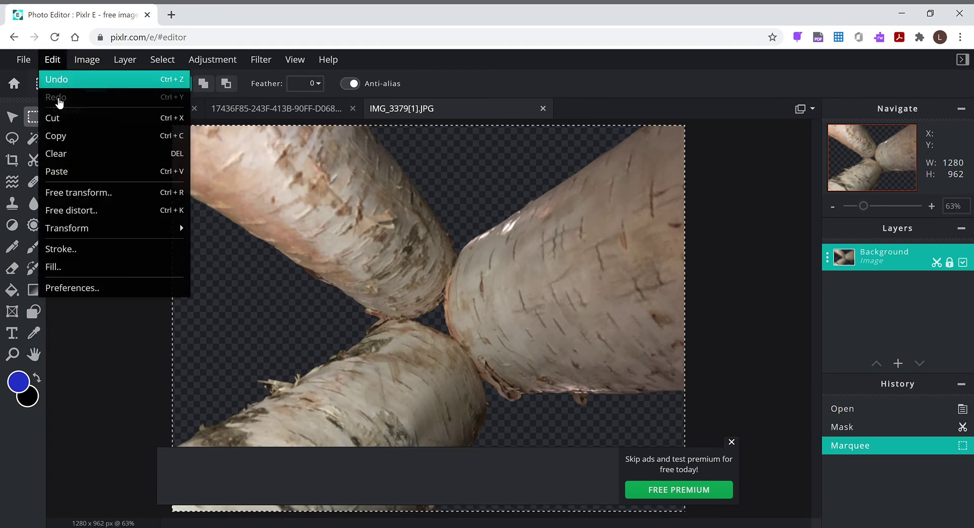
left_click(56, 135)
left_click(253, 109)
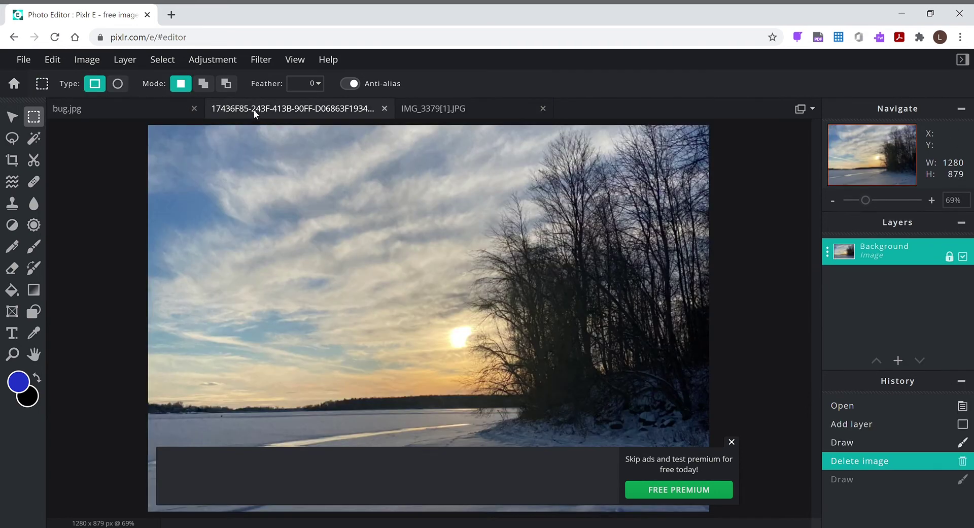
left_click(52, 59)
left_click(67, 171)
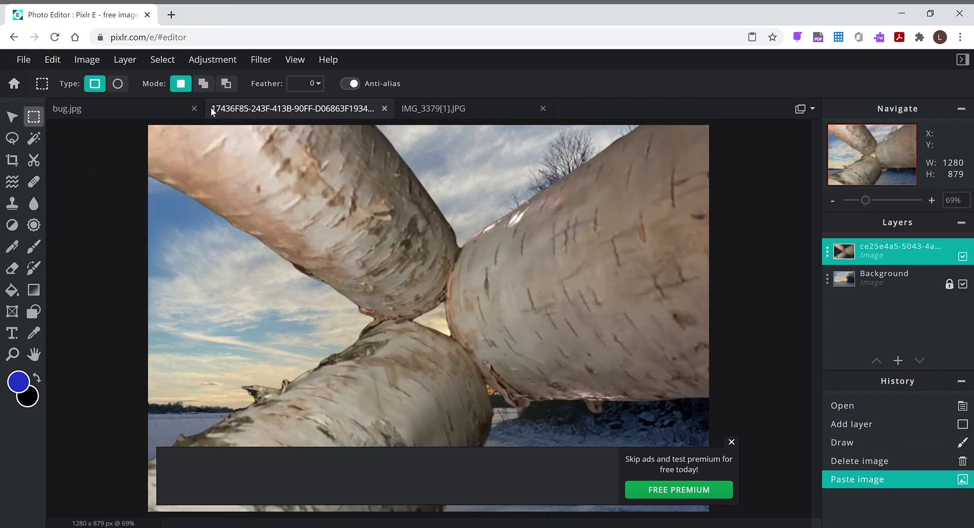
- Scale the pasted birch logs down to 564 × 469 and drag them into the sky left of the sun
left_click(11, 117)
left_click_drag(345, 211, 354, 230)
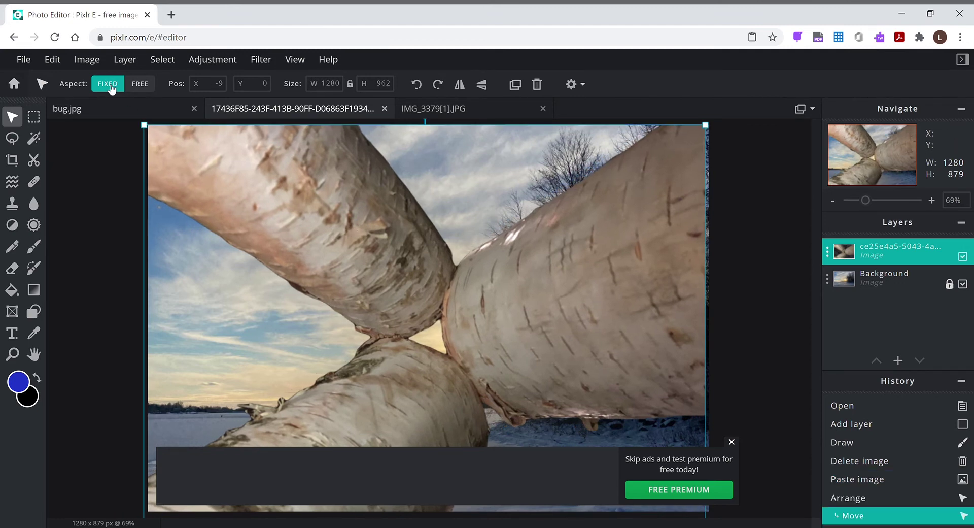
left_click(52, 60)
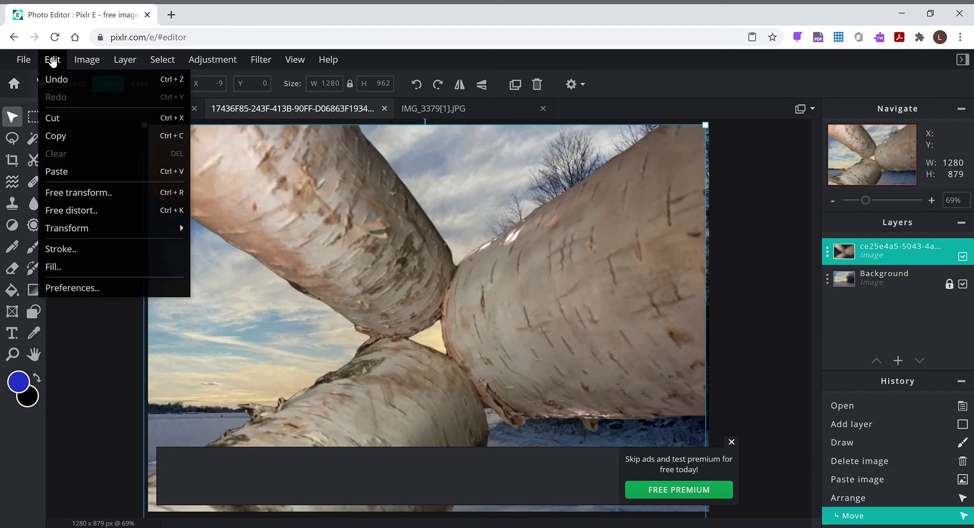
left_click(61, 195)
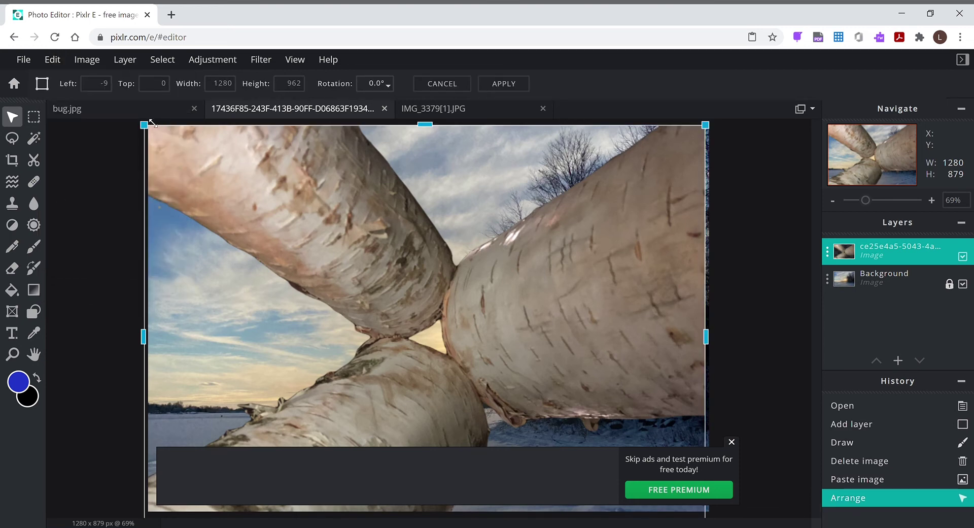
left_click_drag(151, 124, 471, 341)
left_click_drag(525, 395, 267, 271)
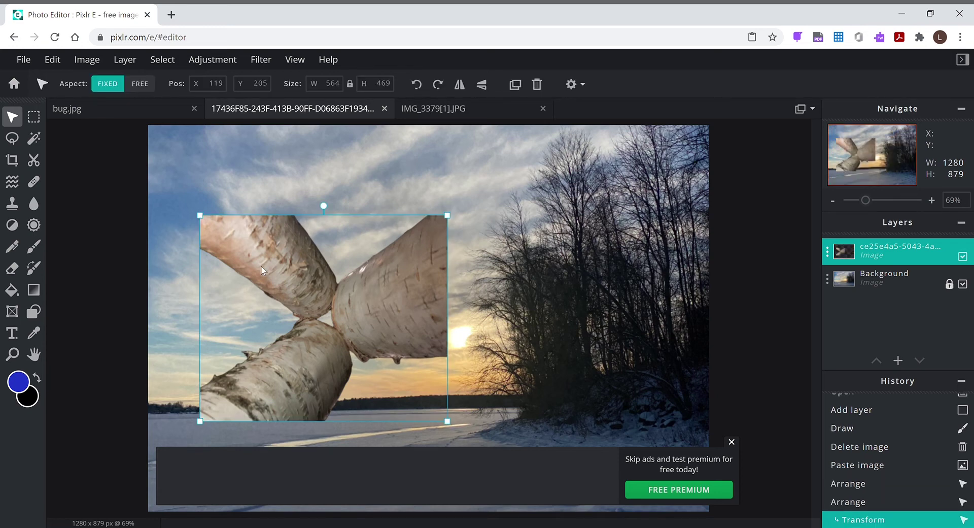
left_click(263, 182)
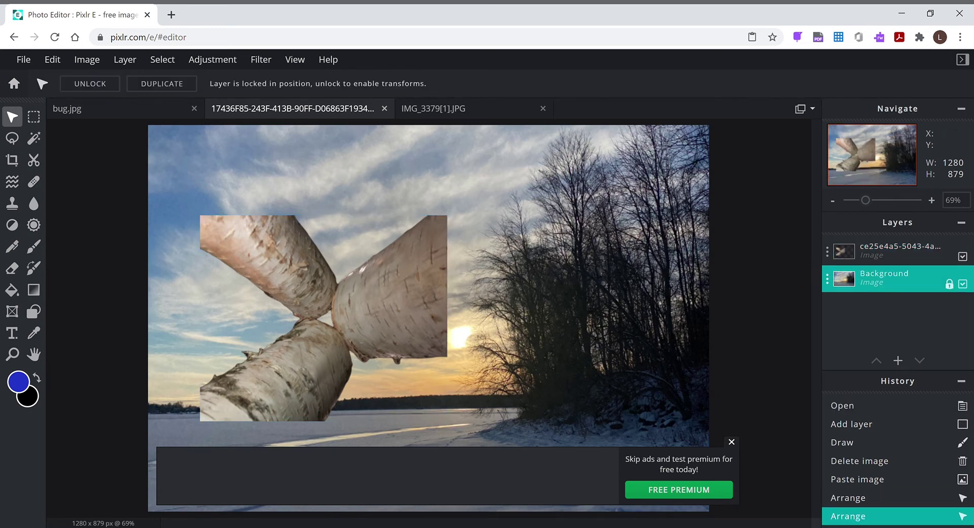
left_click(323, 338)
key("Delete")
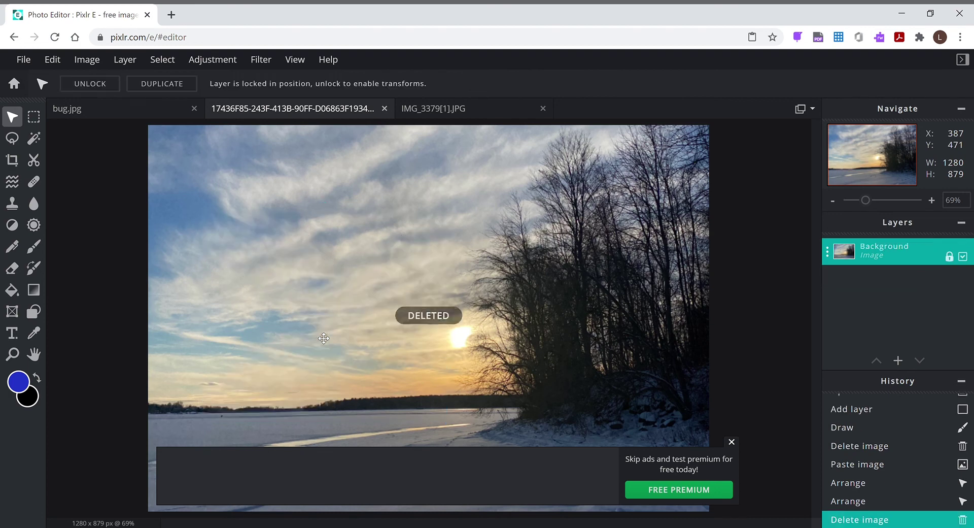
left_click(130, 66)
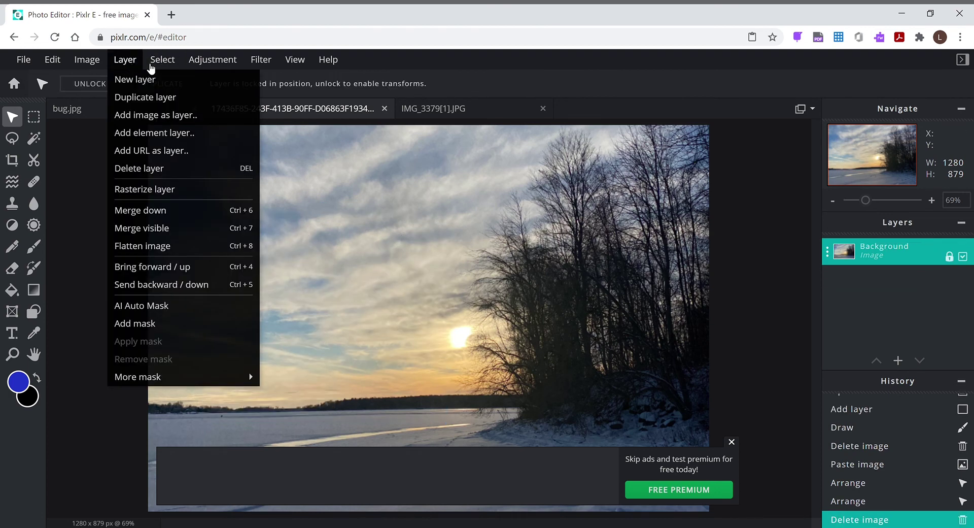
left_click(133, 65)
left_click(130, 61)
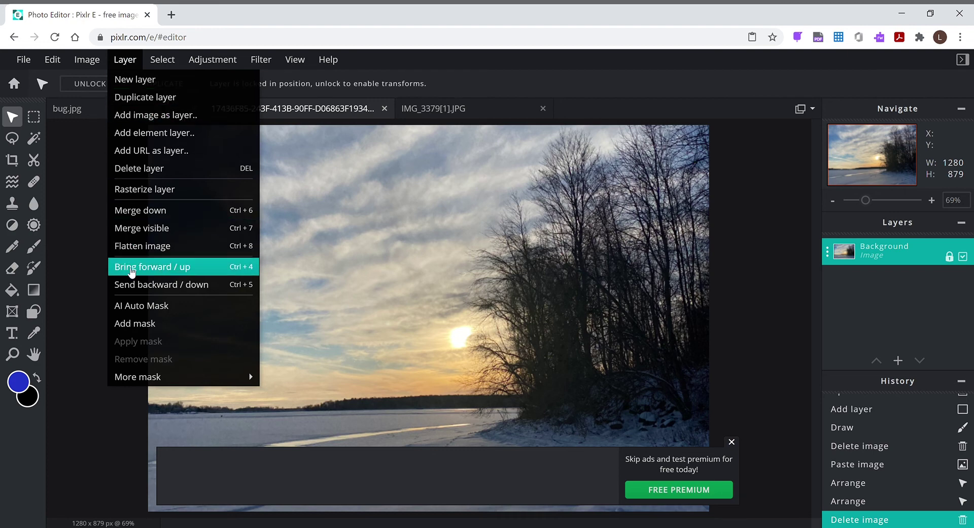
left_click(145, 286)
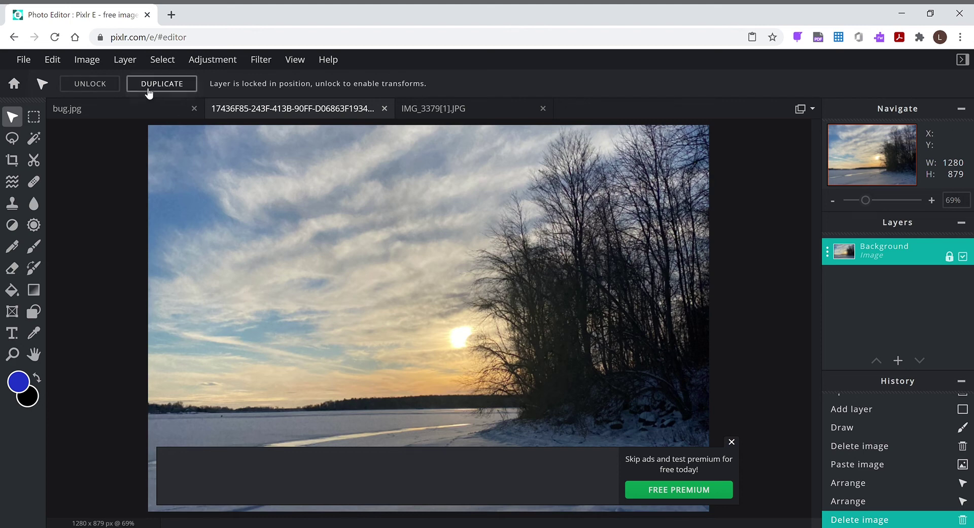
key("ctrl+z")
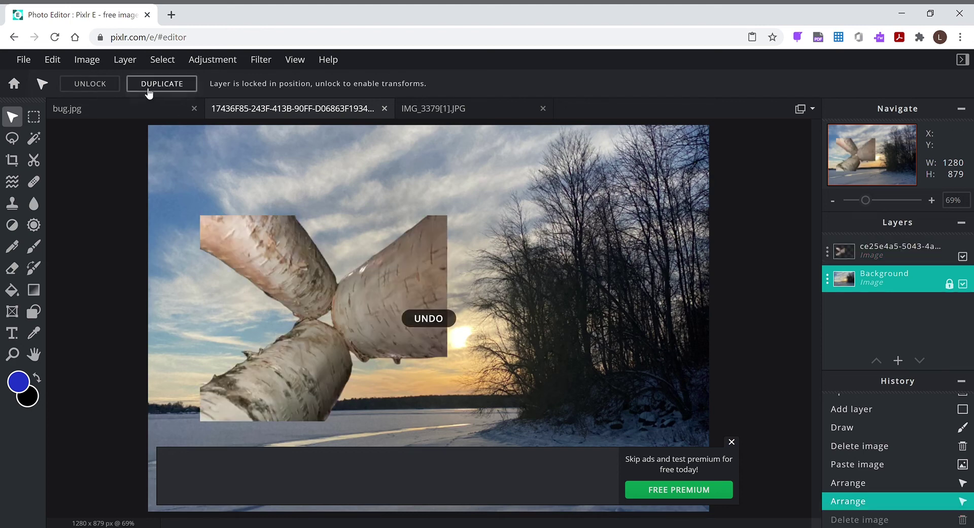
- Unlock the Background layer and try reordering it against the birch-log layer
left_click_drag(876, 256, 873, 311)
left_click(874, 279)
left_click(874, 279)
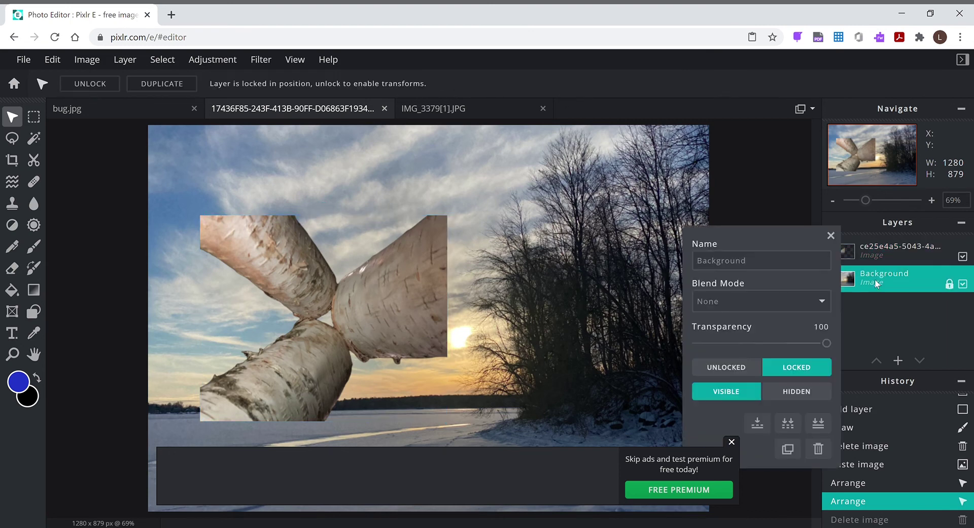
left_click(726, 366)
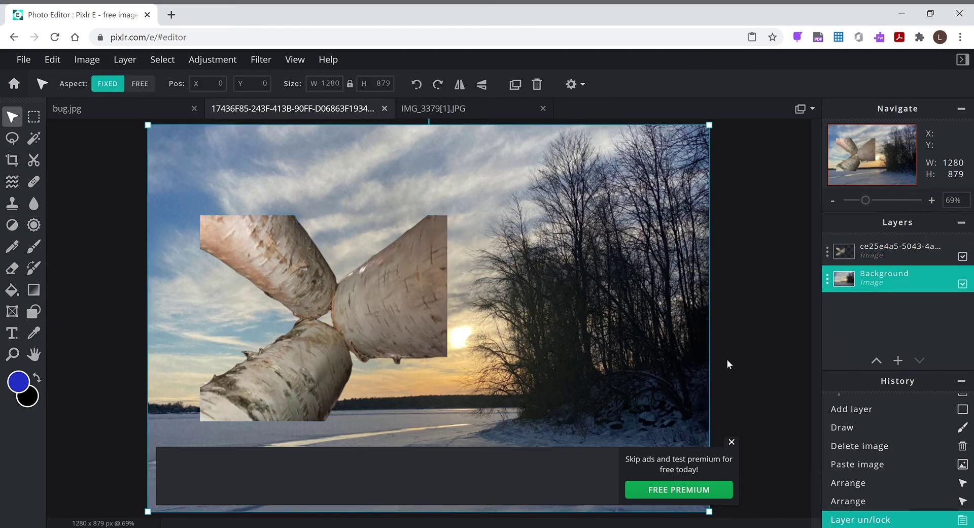
left_click_drag(882, 286, 874, 250)
left_click(869, 282)
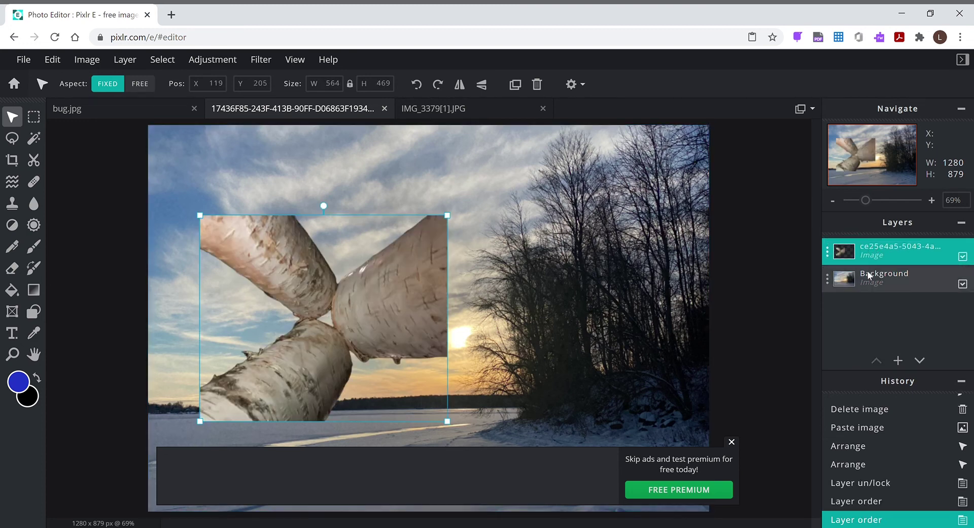
- Send the birch-log layer below Background from the layer menu, then drag it back above
left_click(133, 64)
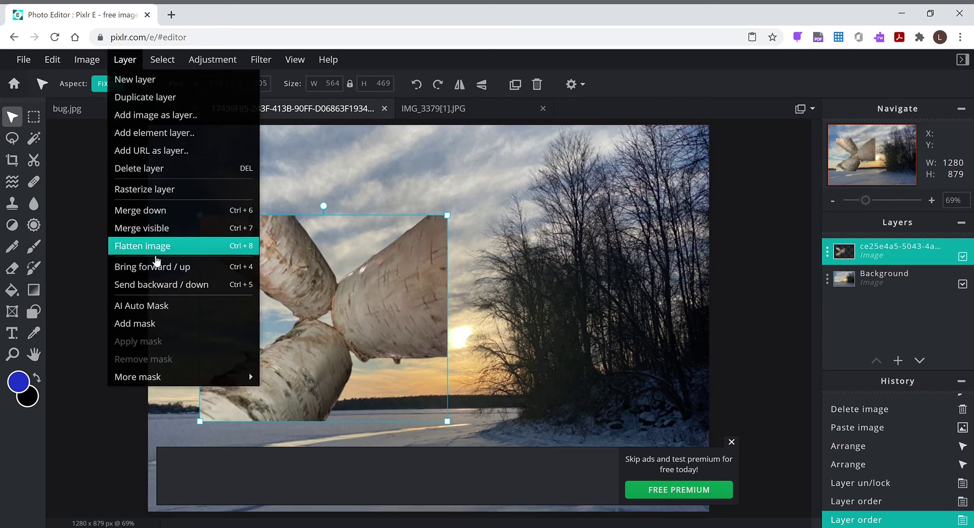
left_click(160, 289)
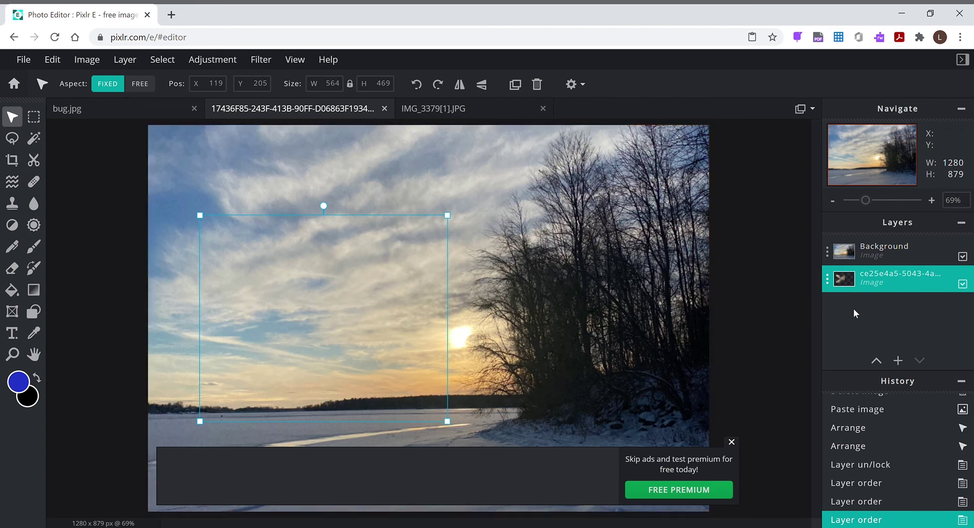
left_click(863, 284)
left_click(885, 284)
left_click_drag(884, 284, 884, 252)
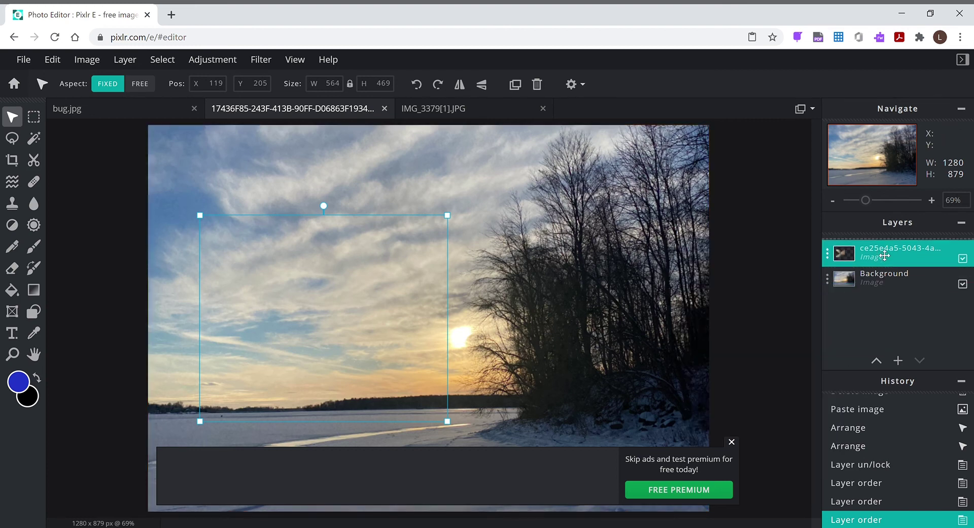
- Reselect the birch-log layer, now sitting above Background
left_click(600, 263)
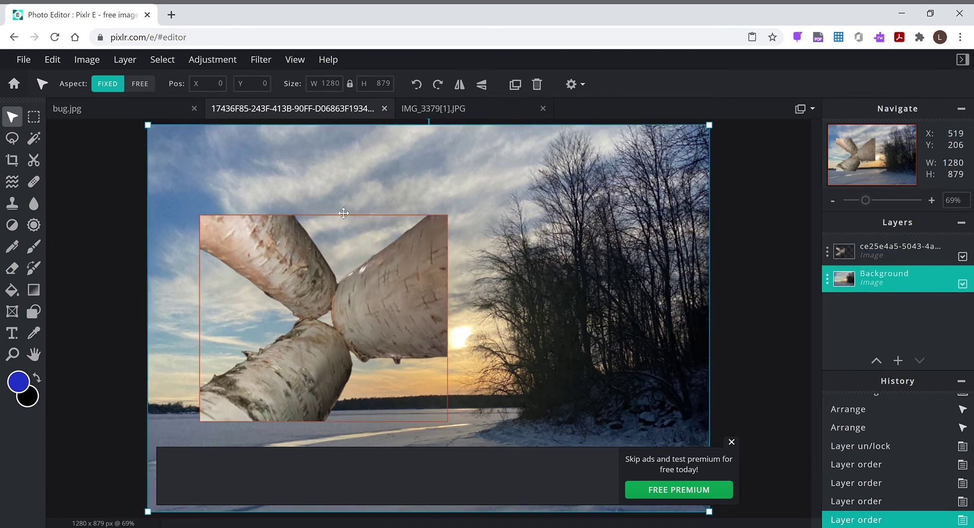
left_click(157, 61)
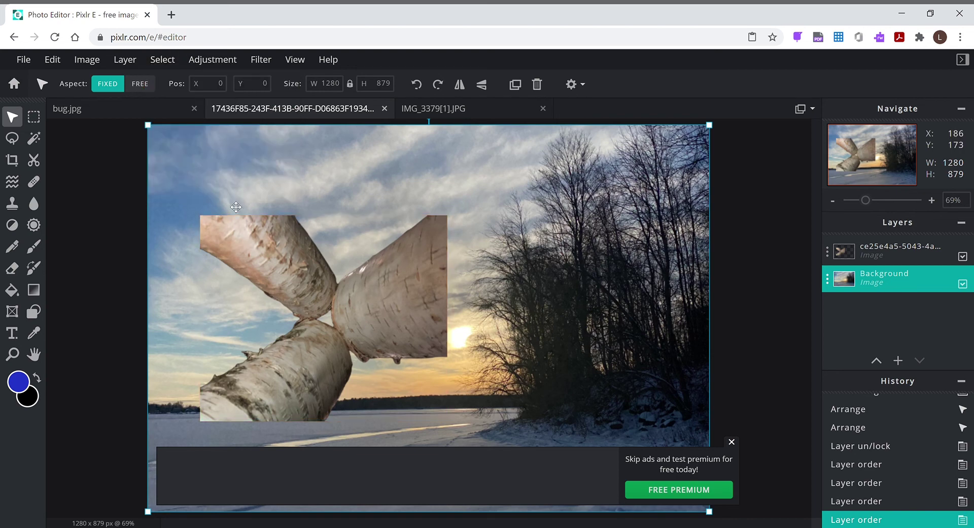
left_click(223, 238)
left_click(219, 66)
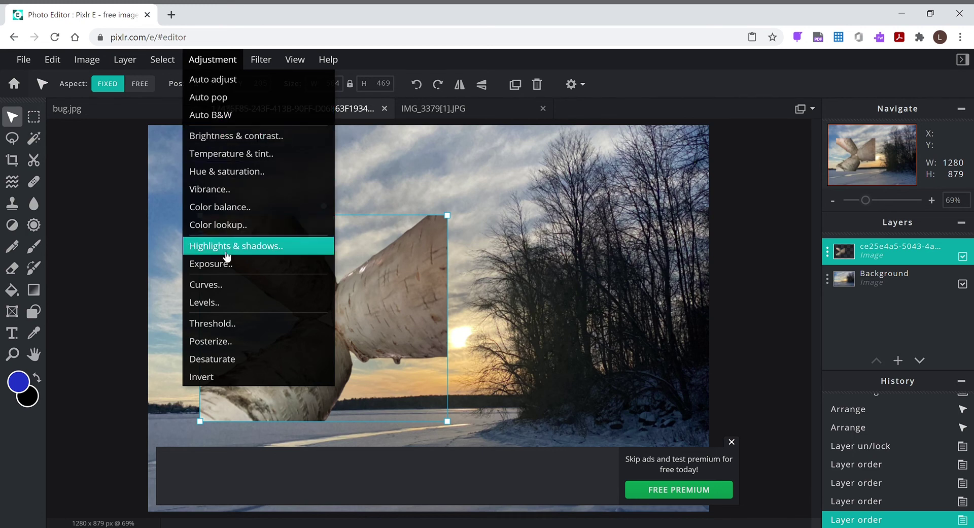
- Dismiss the Adjustment menu and reselect the birch-log layer
left_click(219, 396)
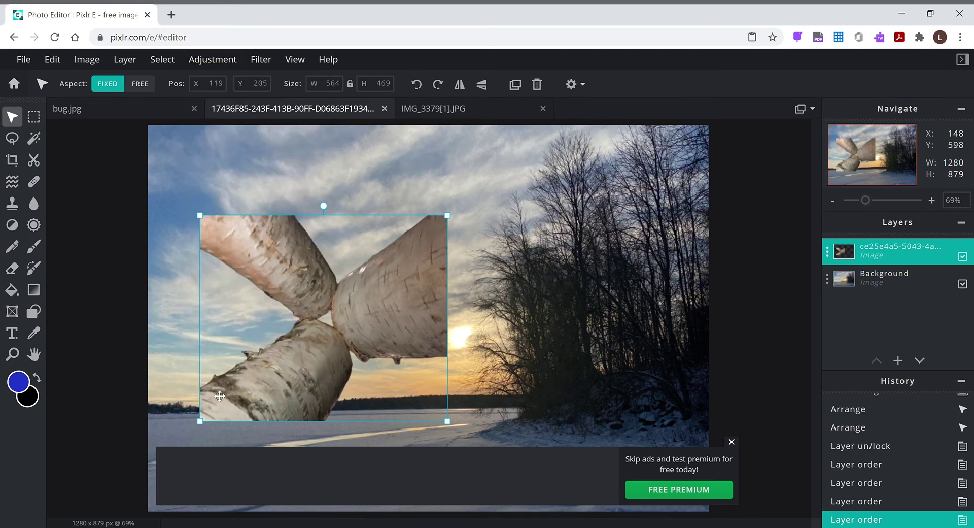
left_click(216, 60)
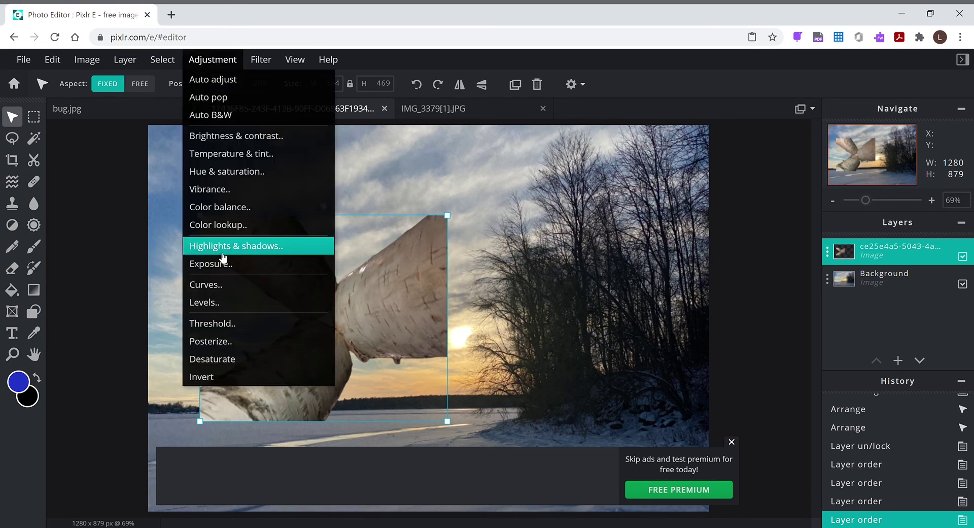
left_click(593, 309)
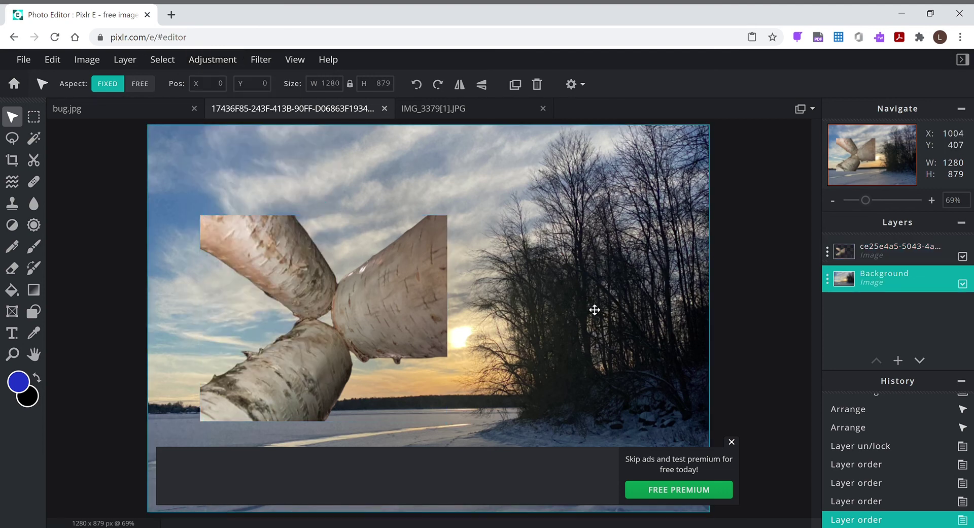
left_click(426, 321)
- Delete the birch-log layer, undo once to restore Background, and select Background
key("Delete")
key("Delete")
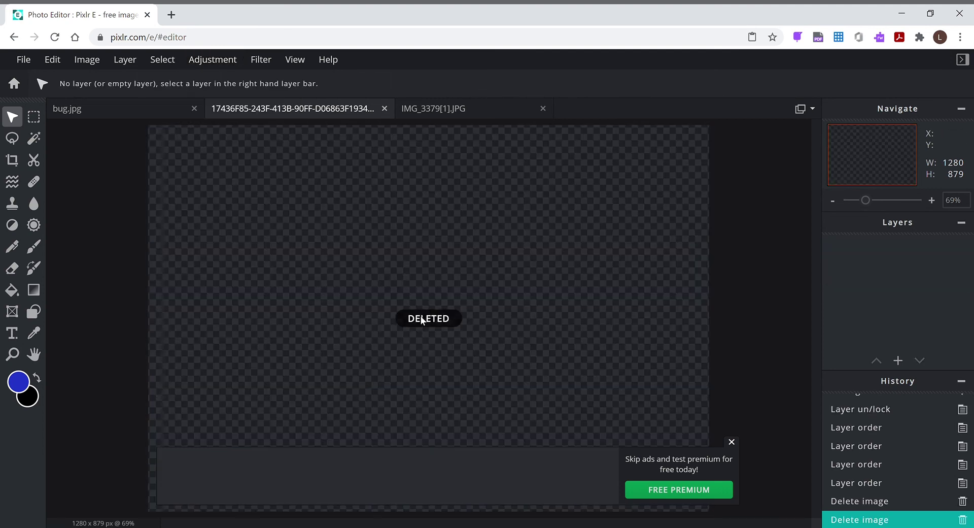
key("ctrl+z")
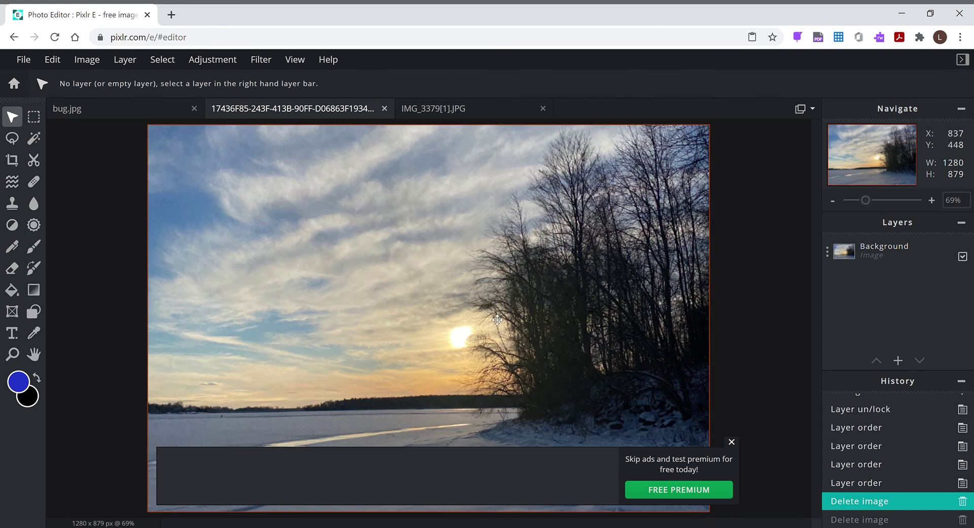
left_click(478, 309)
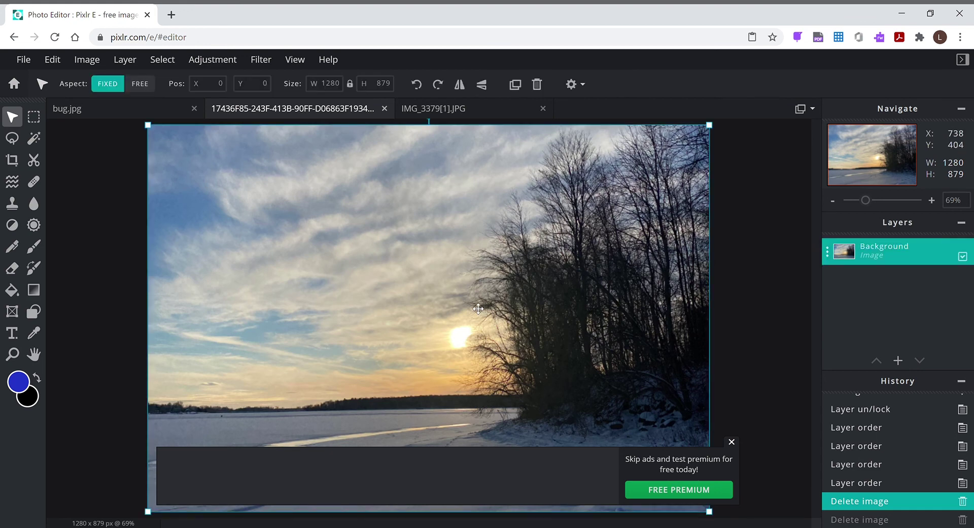
left_click(224, 65)
left_click(222, 290)
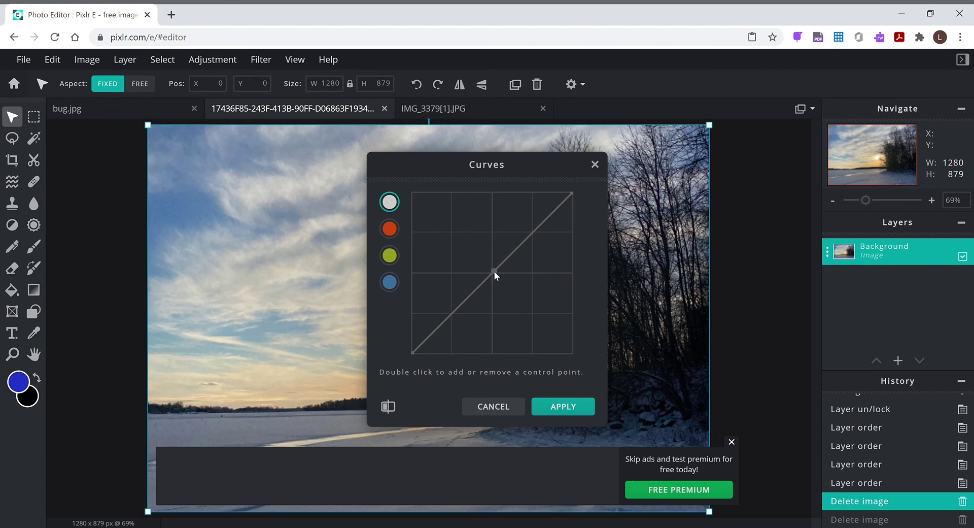
left_click_drag(494, 271, 470, 254)
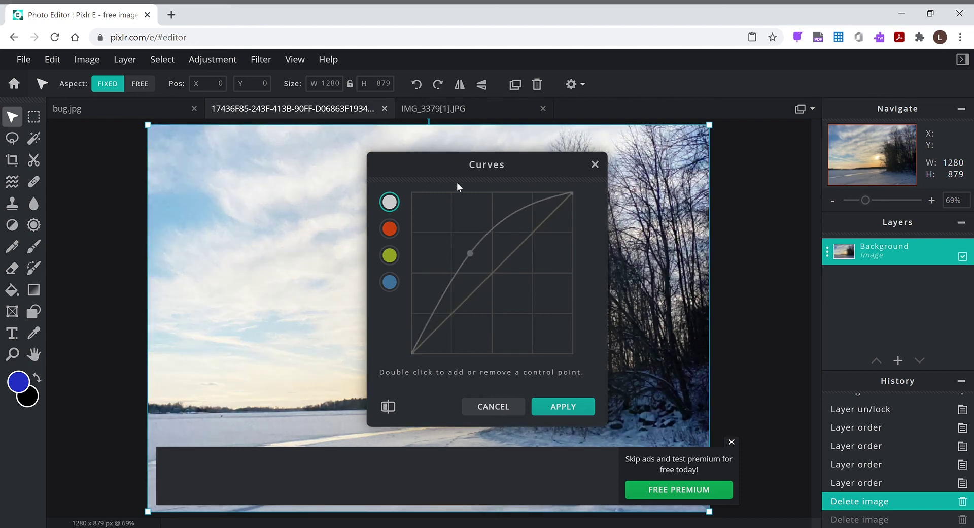
left_click_drag(433, 167, 718, 125)
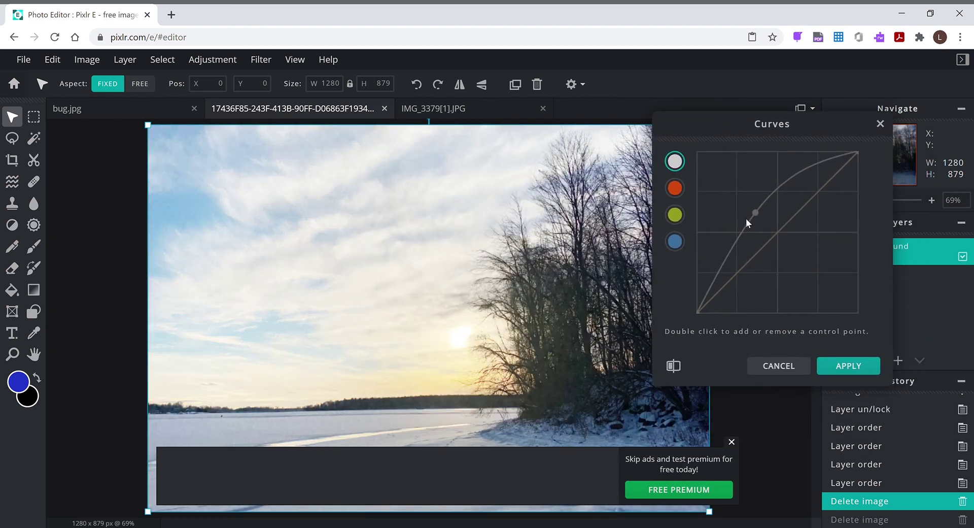
left_click_drag(756, 212, 795, 244)
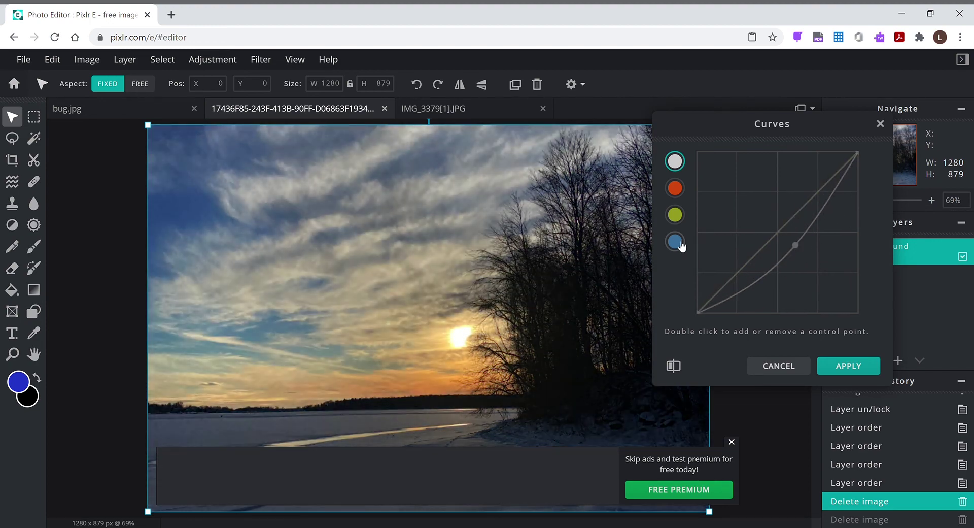
left_click(675, 187)
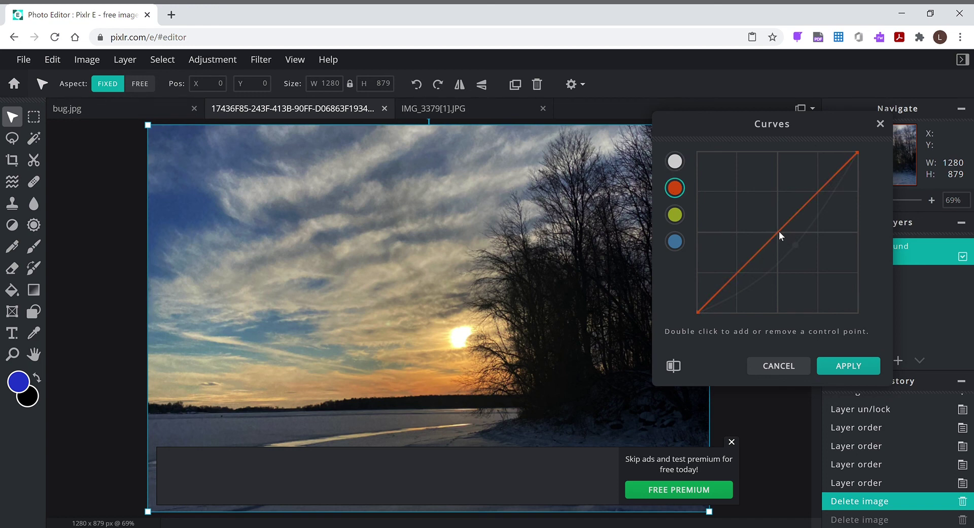
mouse_move(778, 231)
left_mouse_down()
mouse_move(762, 209)
mouse_move(800, 255)
mouse_move(765, 218)
left_mouse_up()
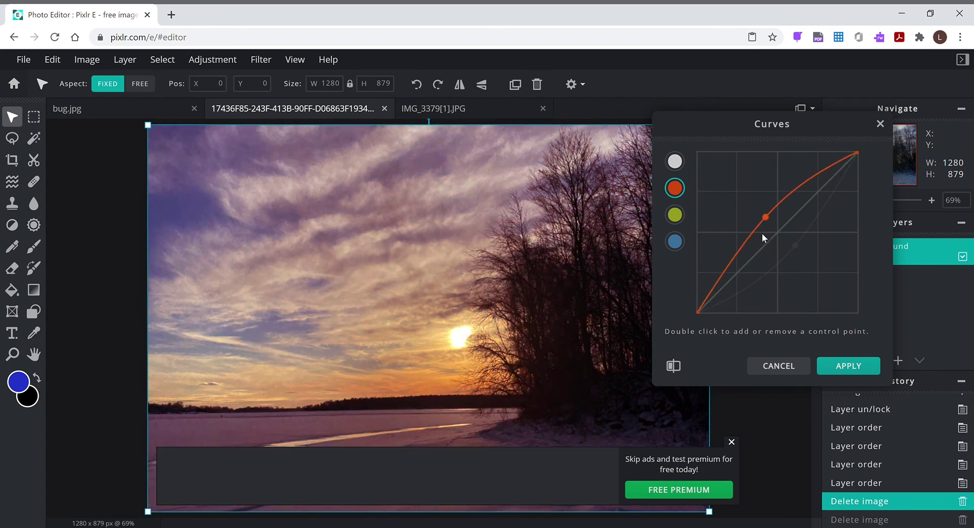
left_click(770, 368)
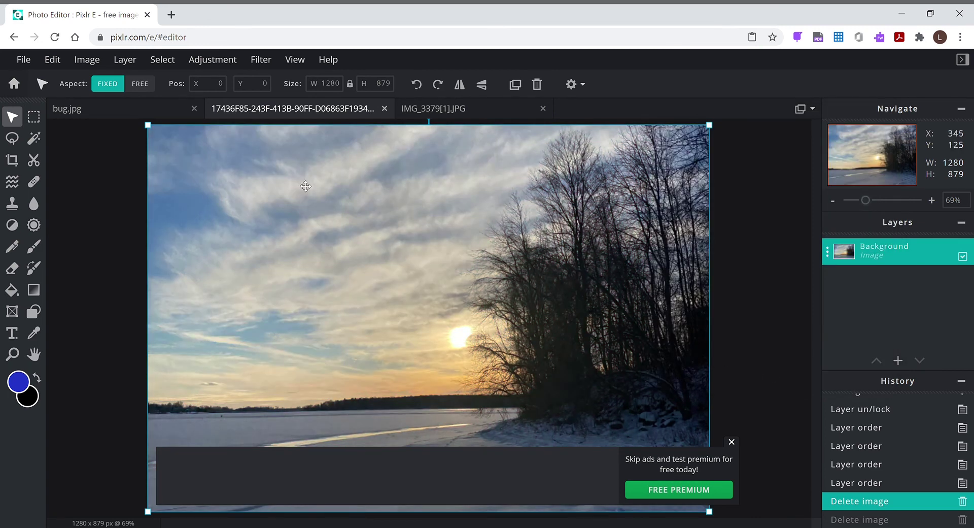
left_click(219, 61)
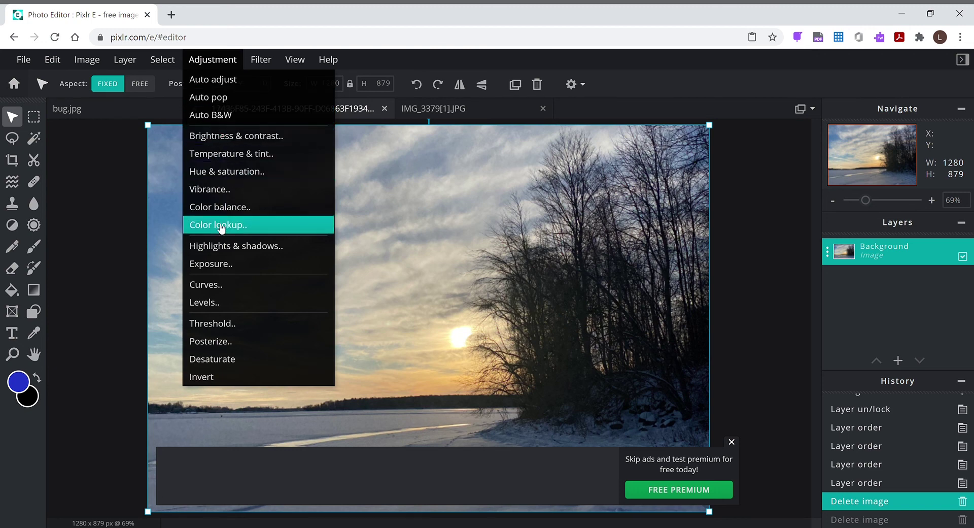
left_click(219, 362)
key("ctrl+z")
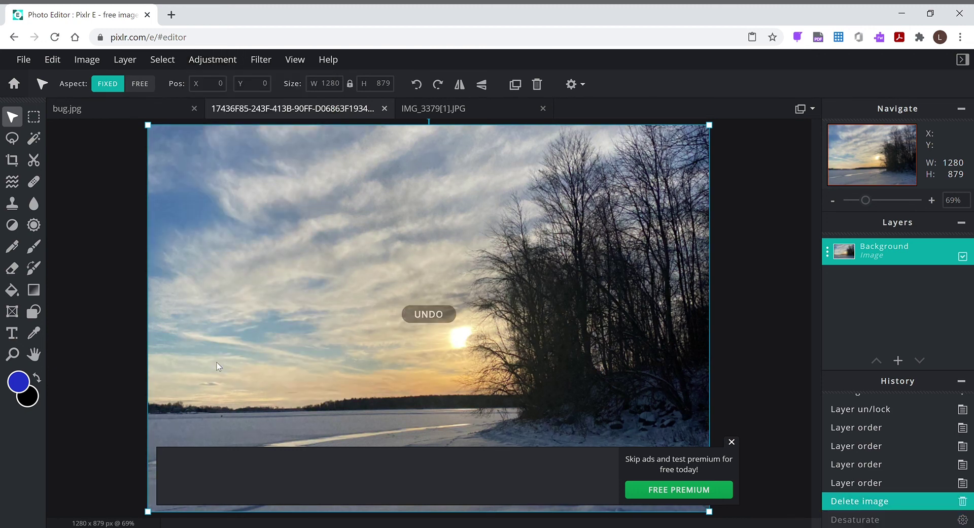
left_click(261, 60)
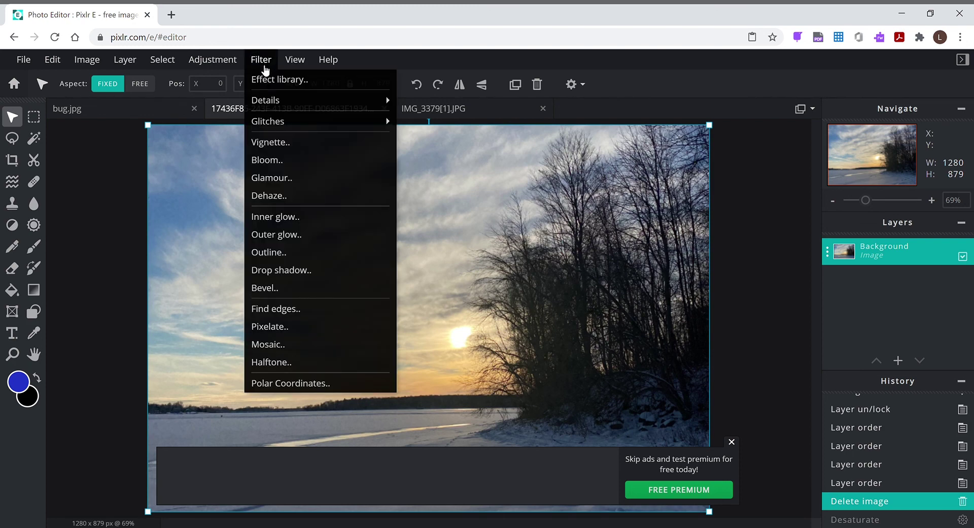
left_click(272, 141)
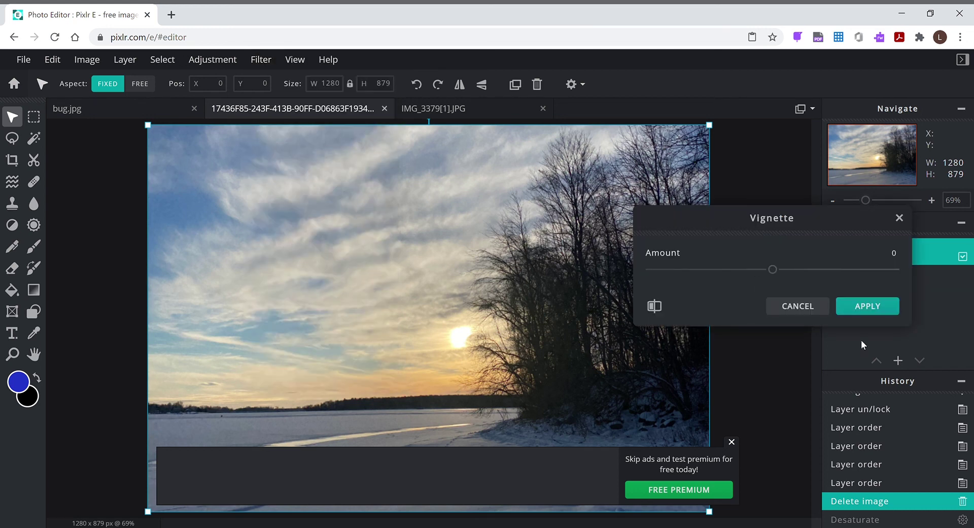
left_click(827, 270)
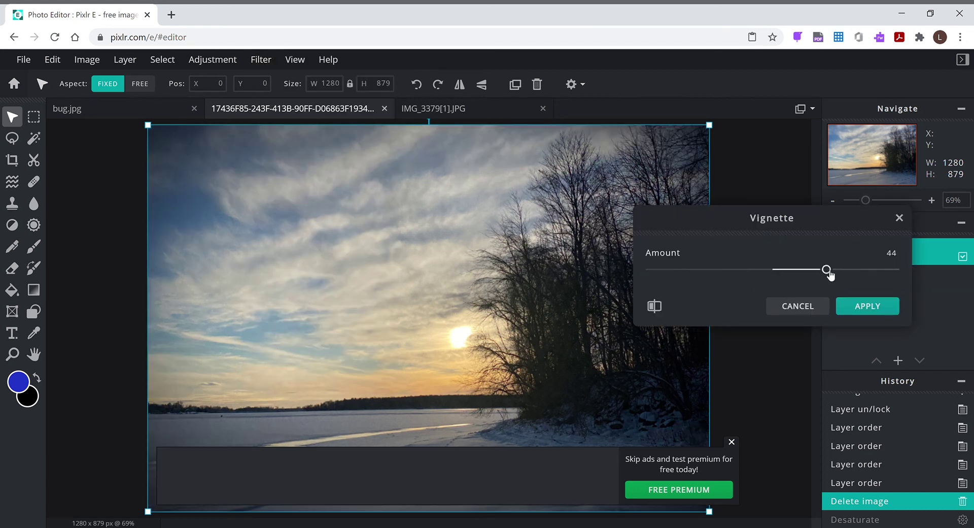
left_click_drag(829, 273, 893, 286)
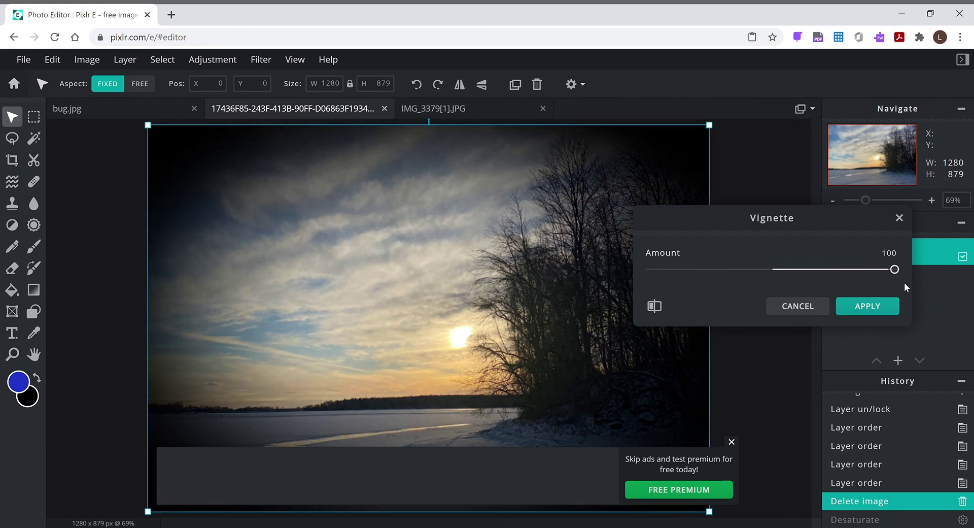
left_click(795, 307)
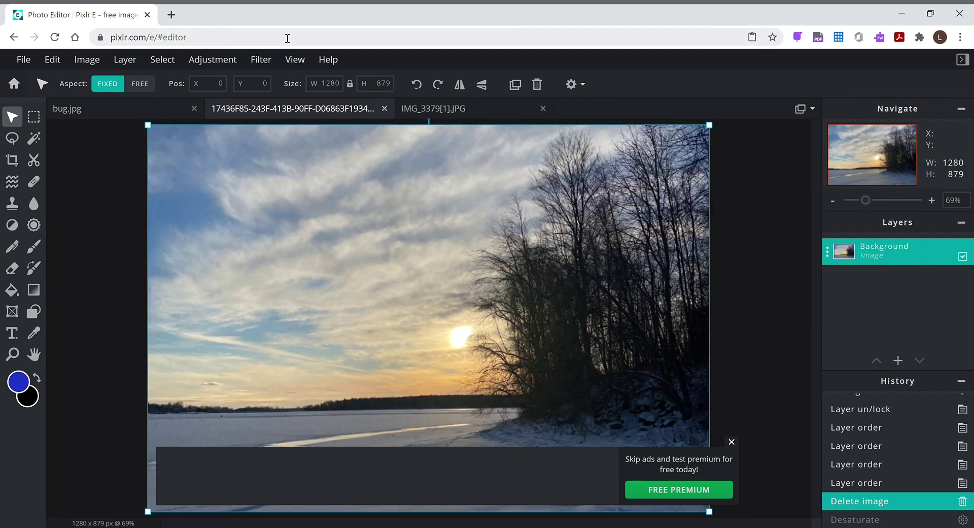
left_click(250, 64)
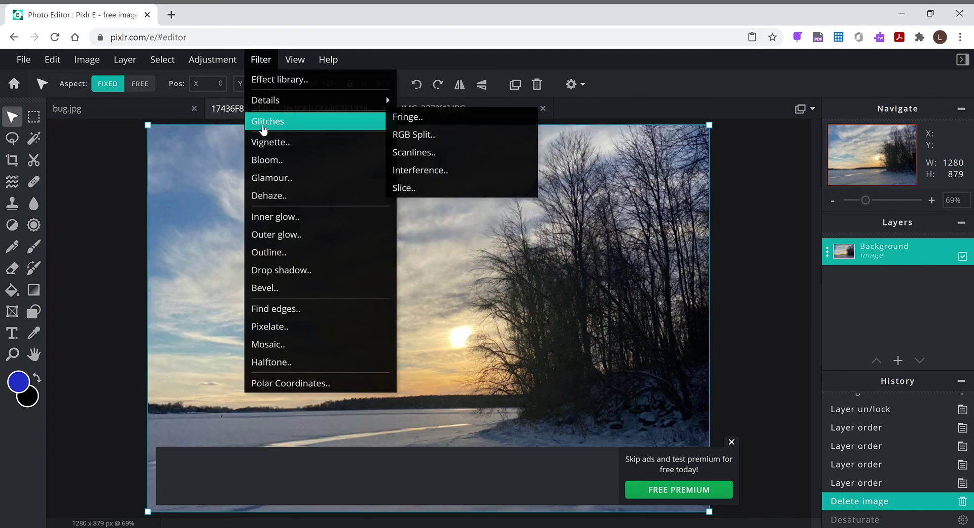
left_click(270, 161)
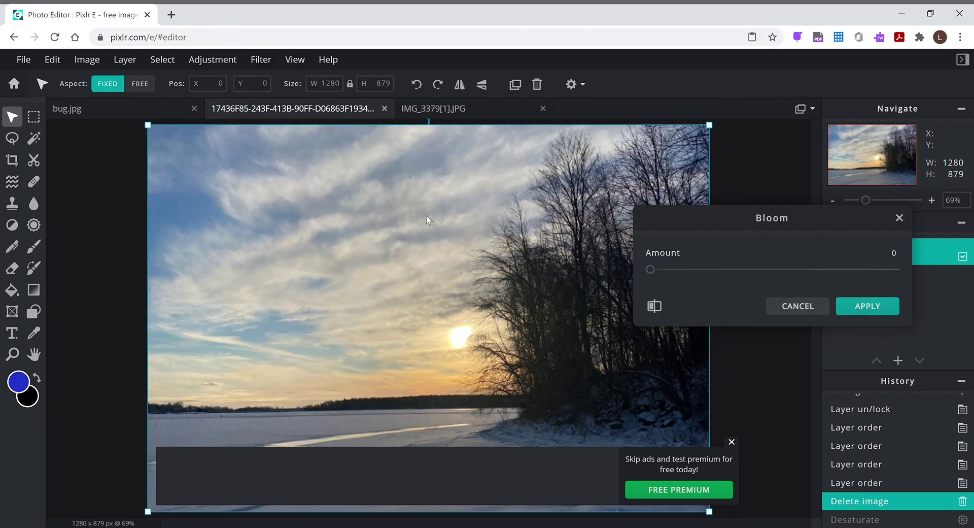
left_click_drag(653, 269, 820, 299)
left_click(803, 311)
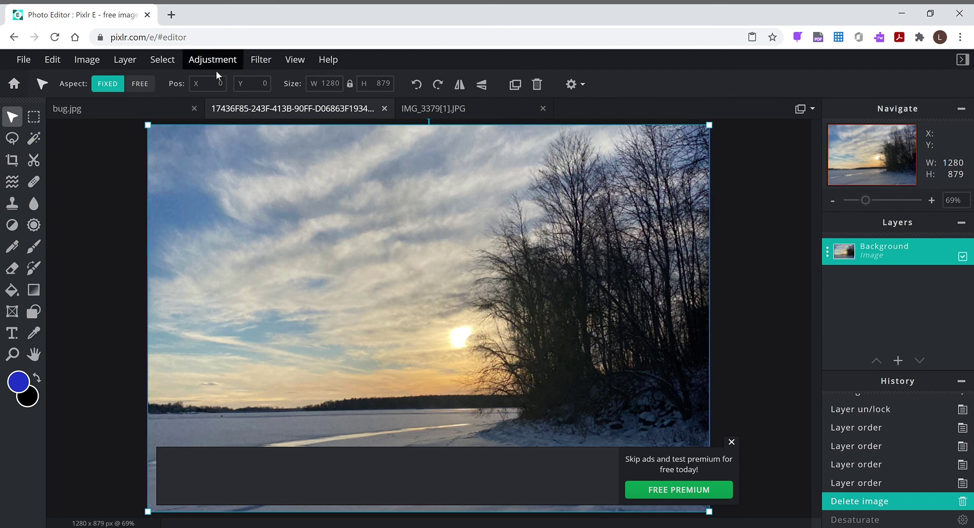
left_click(261, 60)
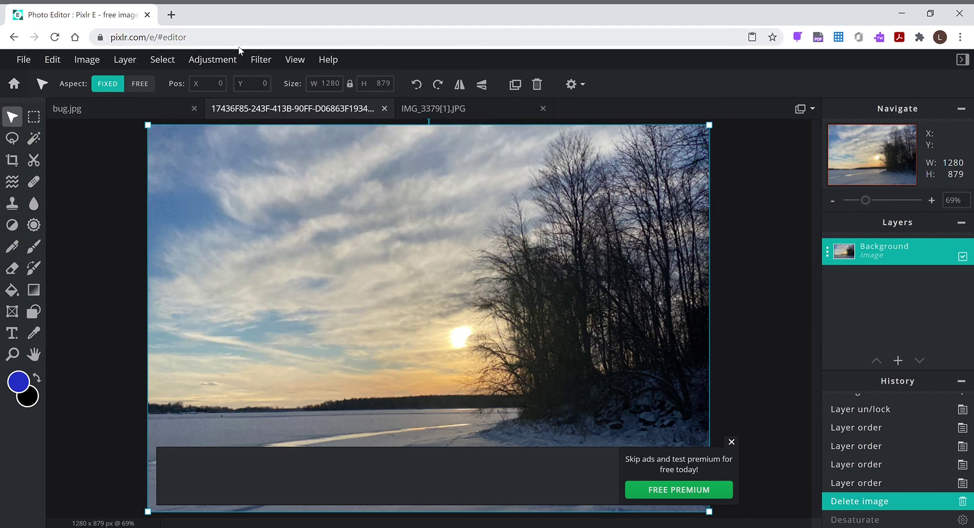
left_click(261, 59)
left_click(295, 60)
mouse_move(50, 61)
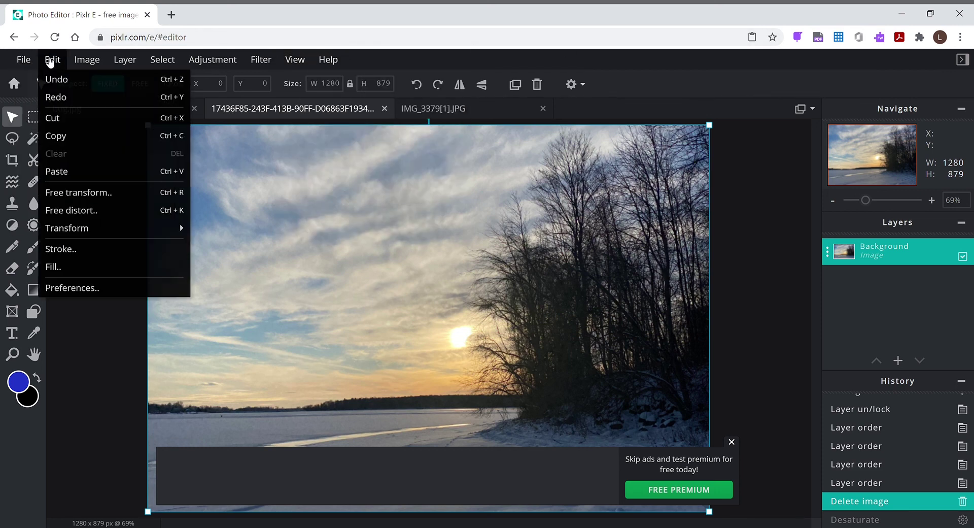